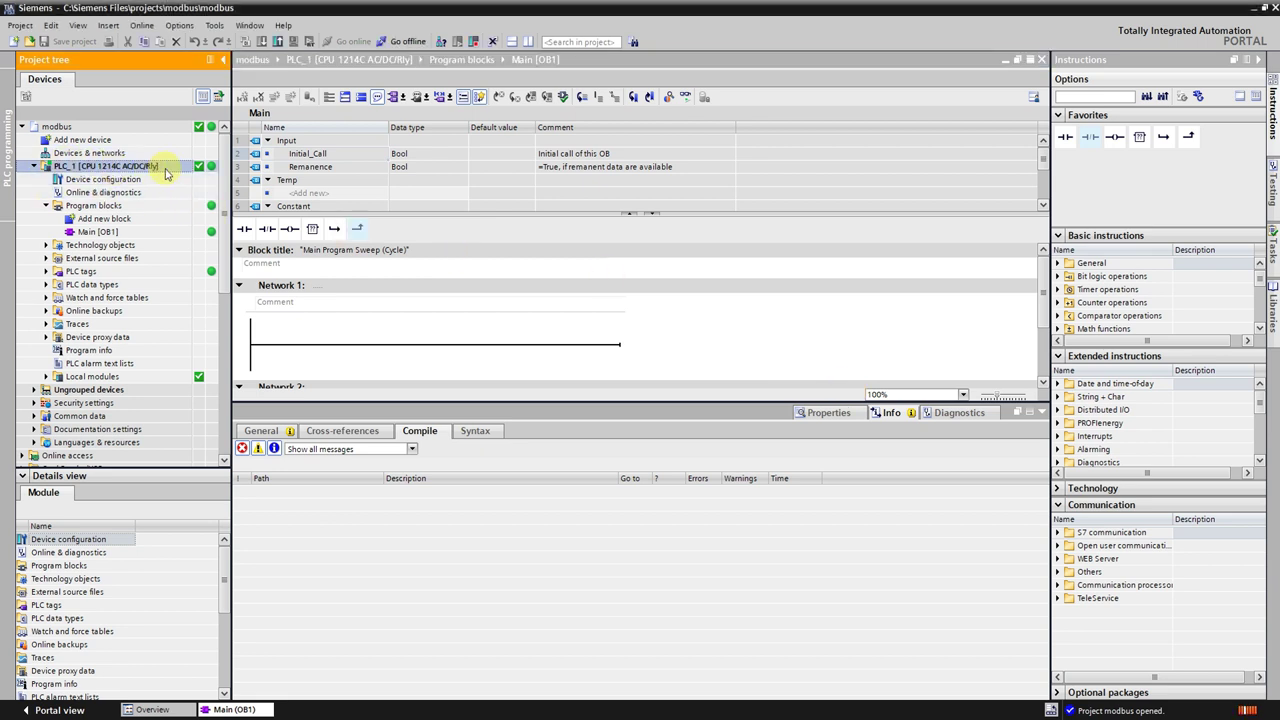
- Add MB_SERVER from the MODBUS TCP instructions to Network 1, keeping instance DB MB_SERVER_DB
left_click(195, 168)
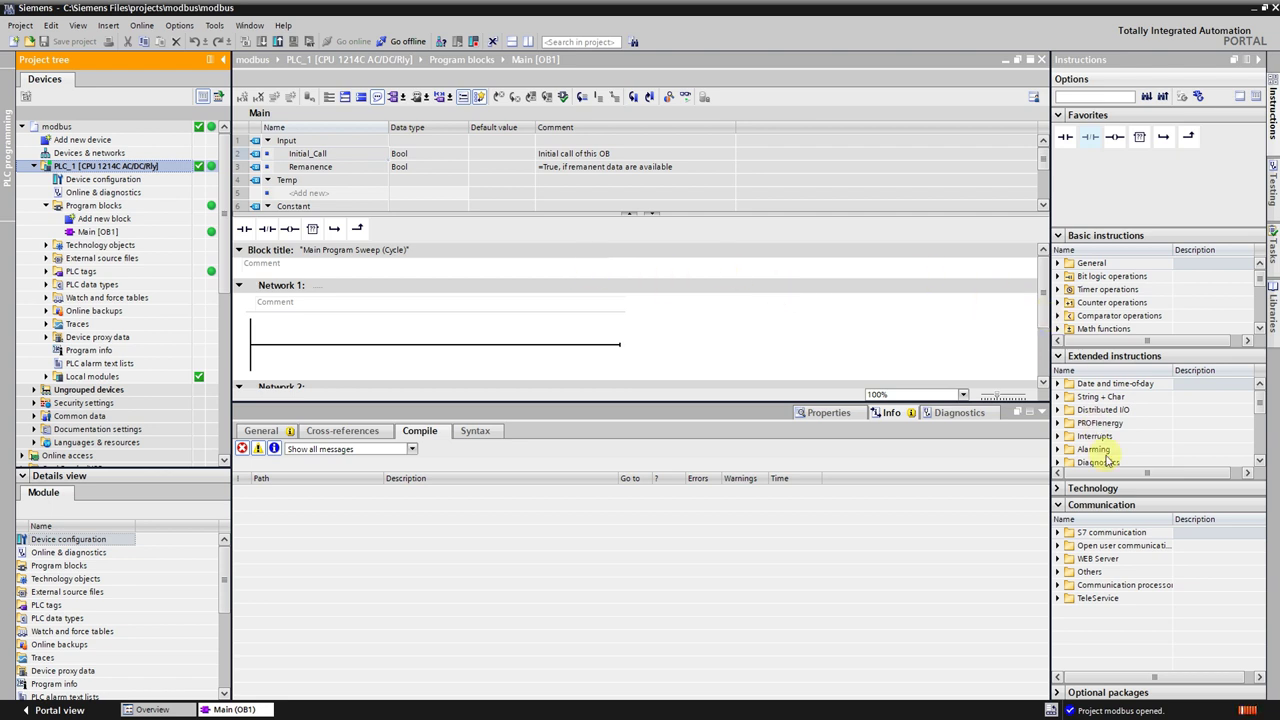
left_click(1058, 572)
left_click(1084, 586)
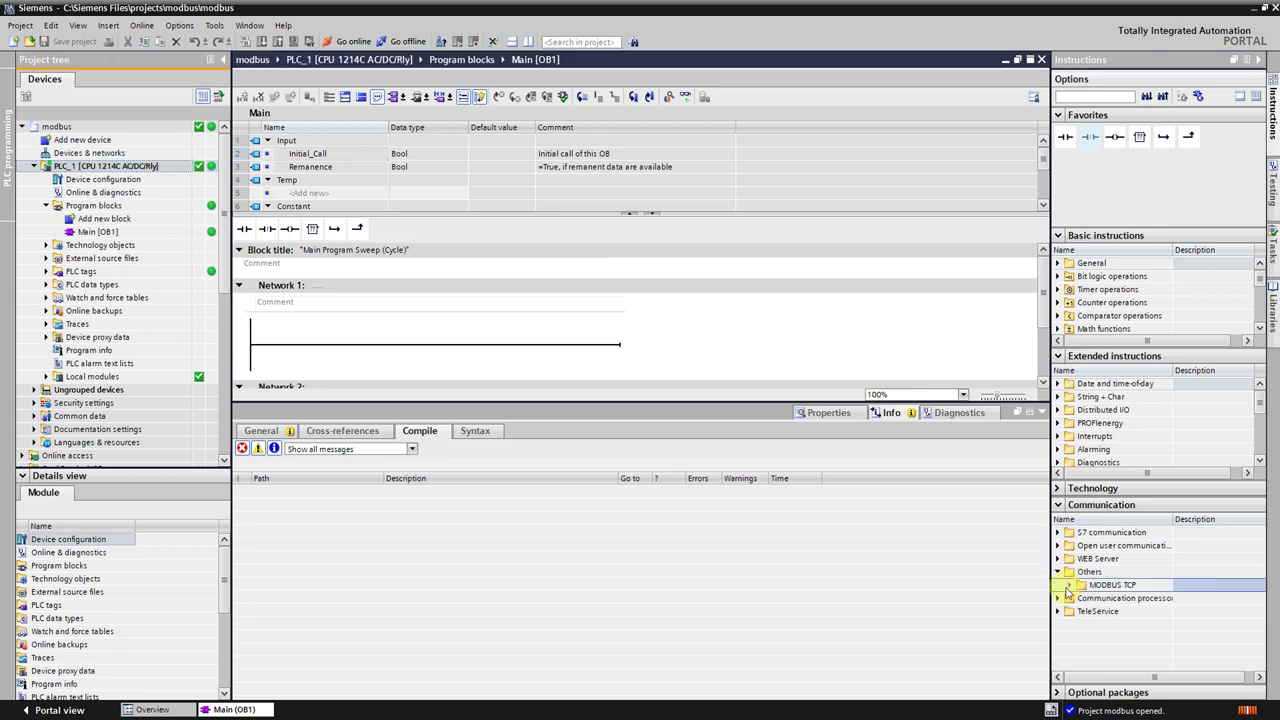
left_click(1068, 586)
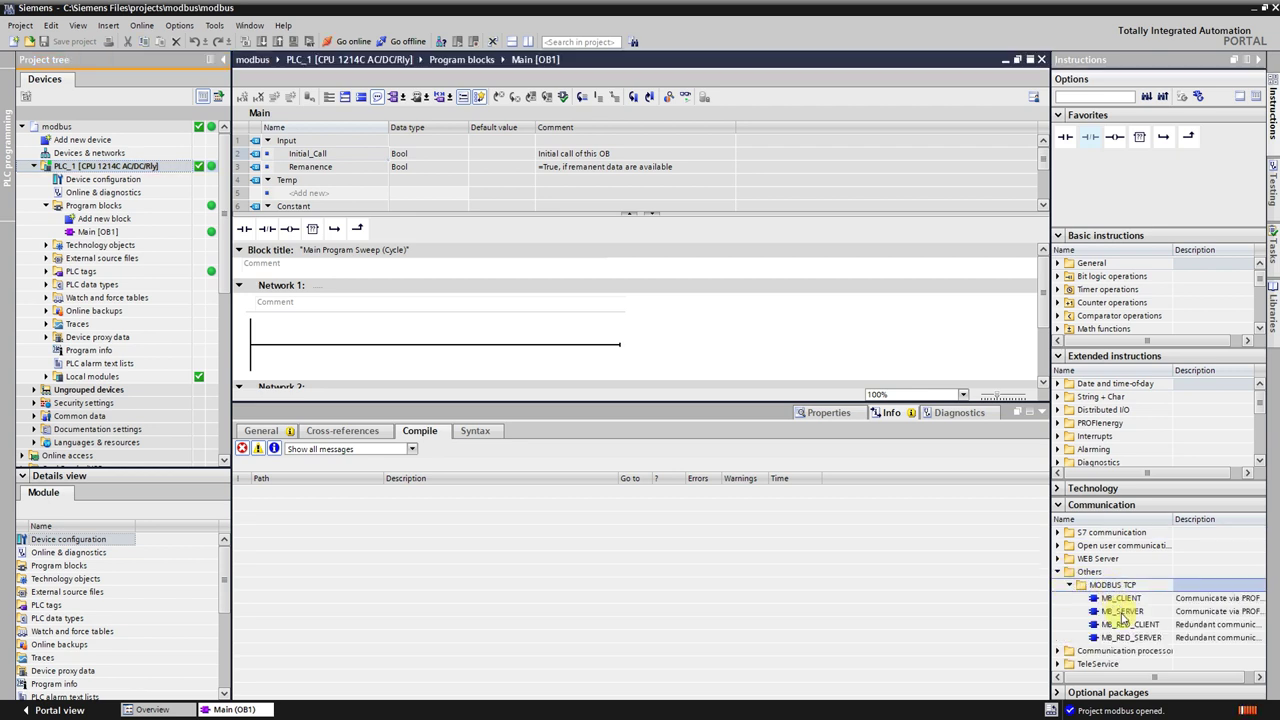
left_click_drag(1122, 616, 466, 346)
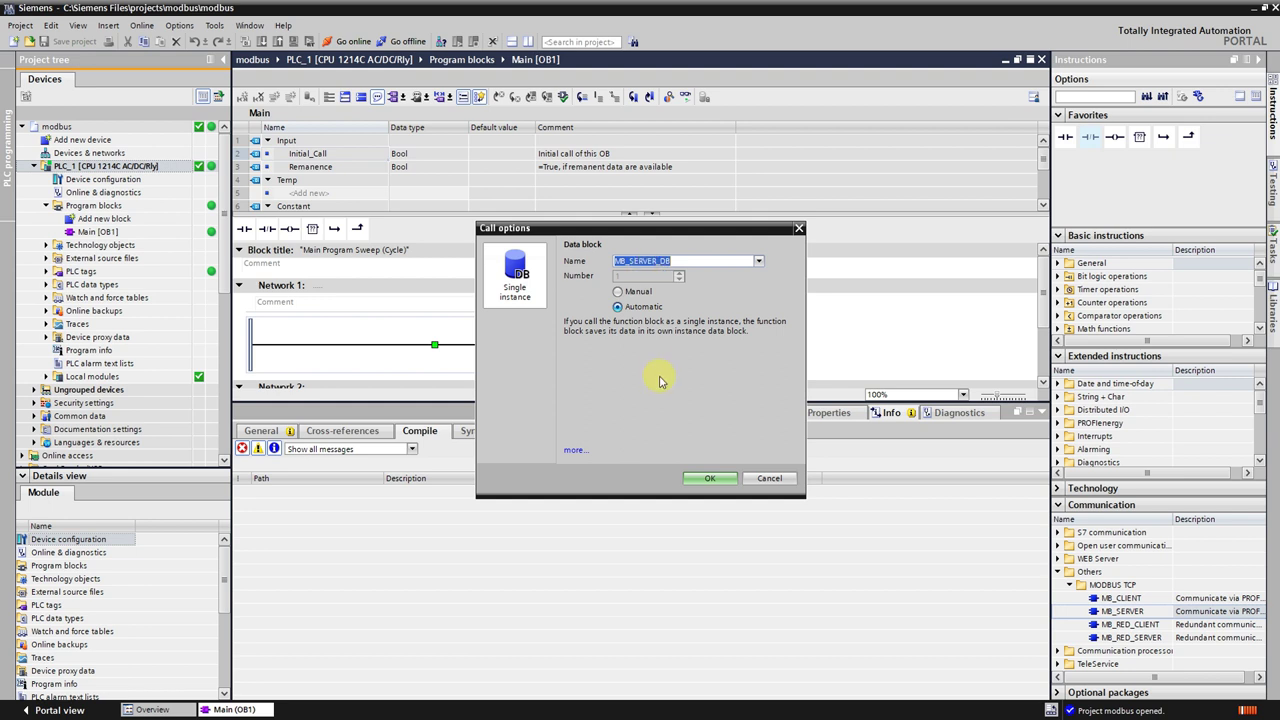
left_click(712, 478)
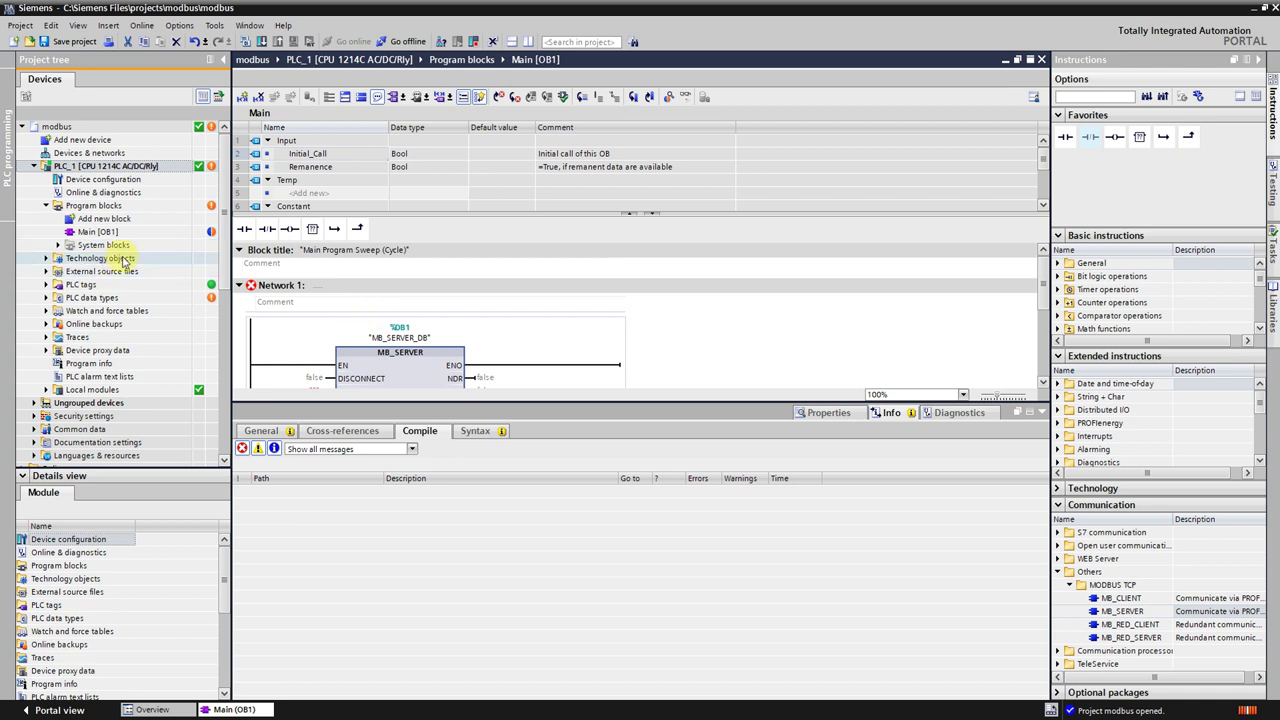
- Create a new global data block named modbus
scroll(350, 280, "down", 2)
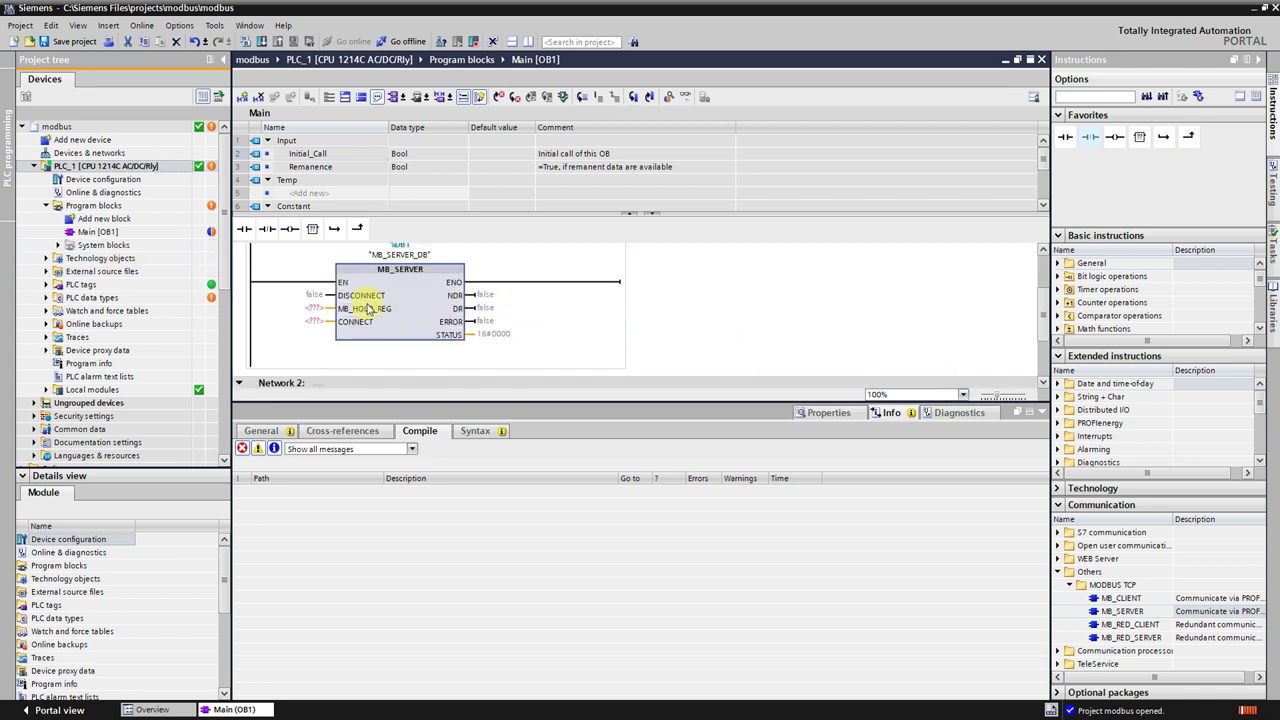
left_click(313, 309)
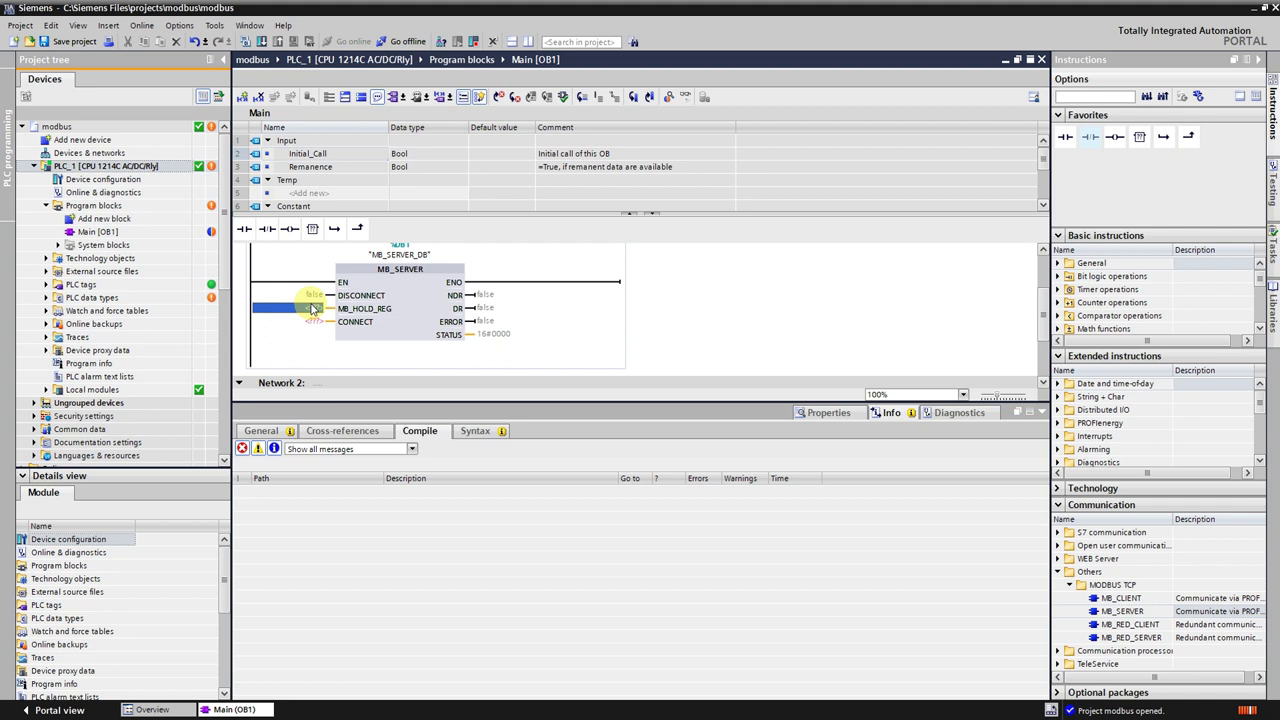
left_click(118, 224)
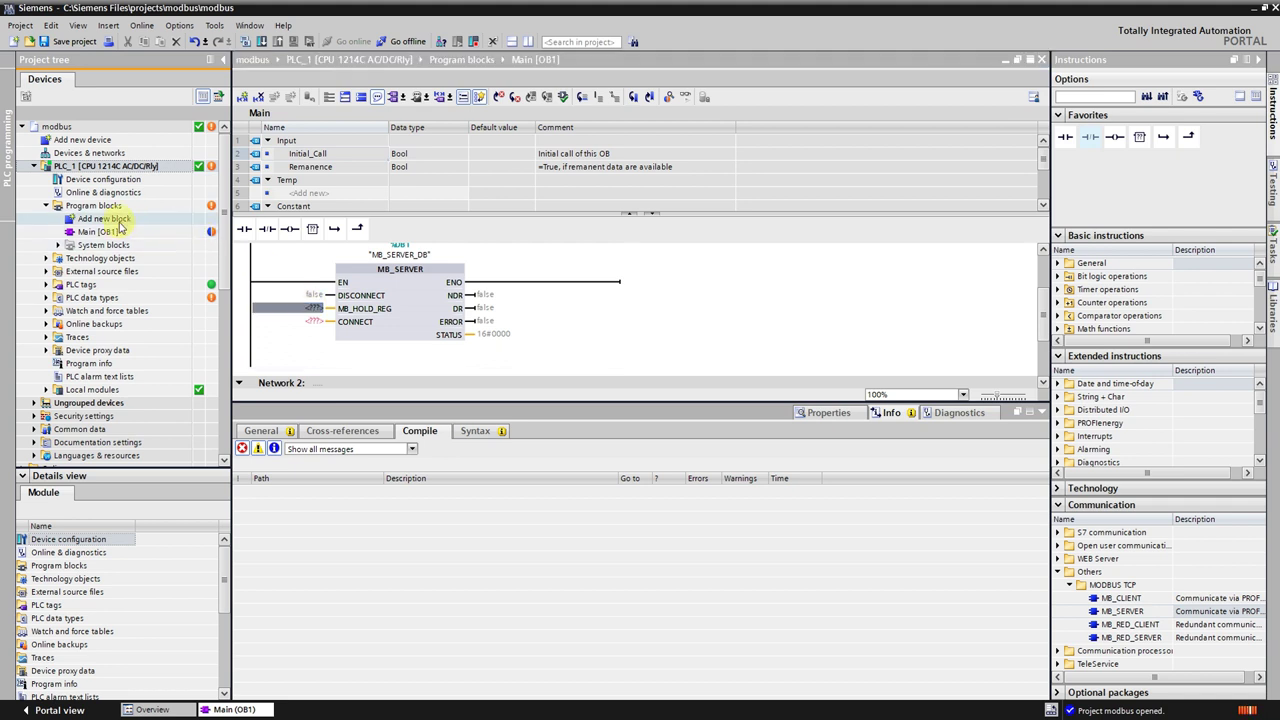
double_click(118, 224)
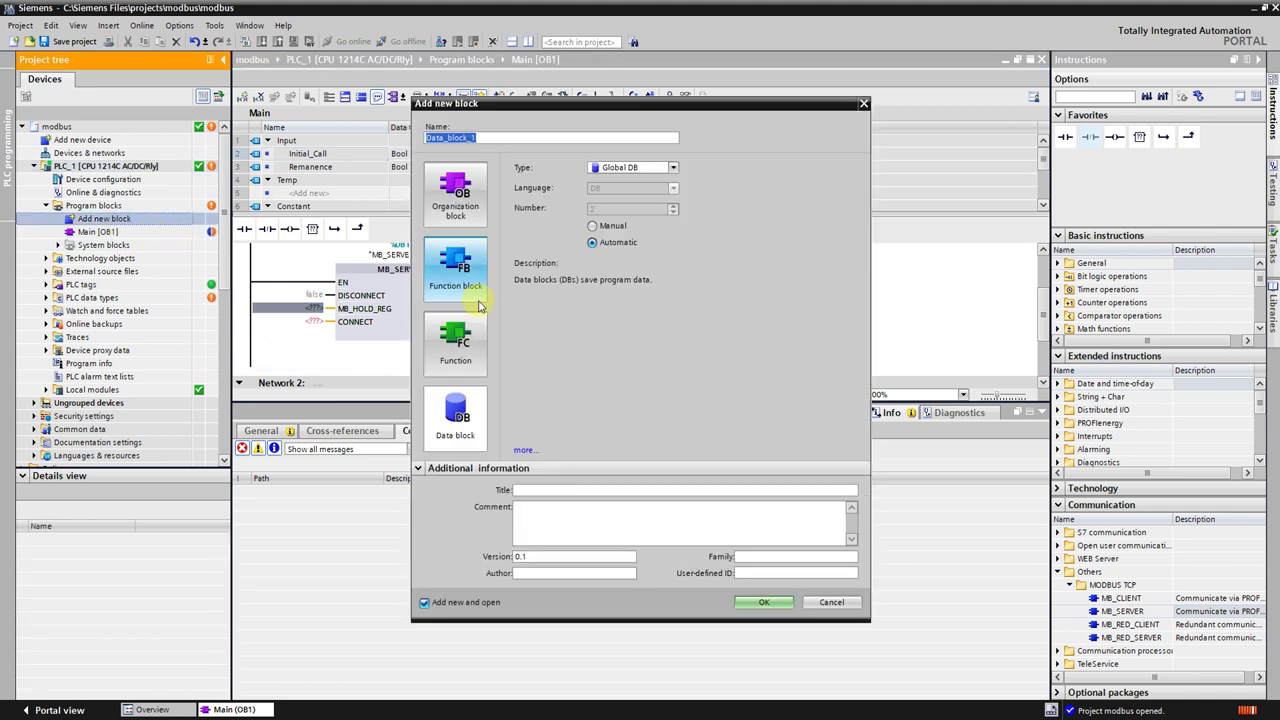
left_click(455, 415)
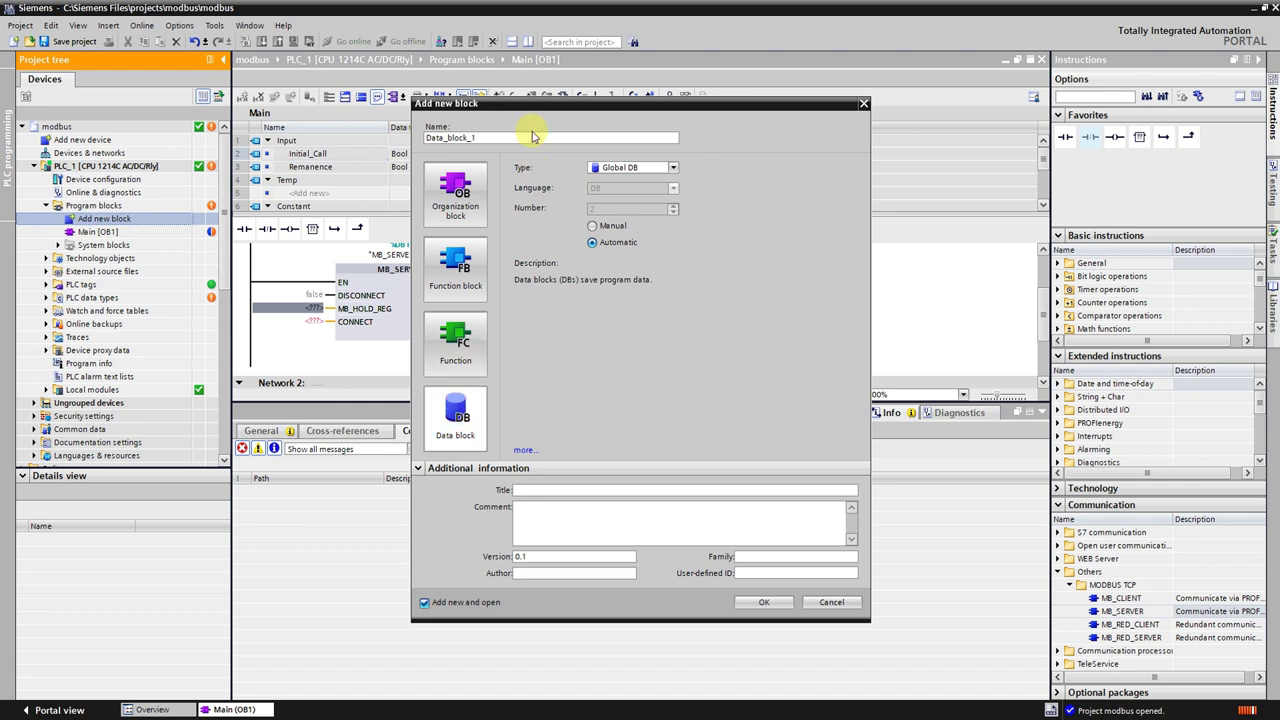
double_click(492, 138)
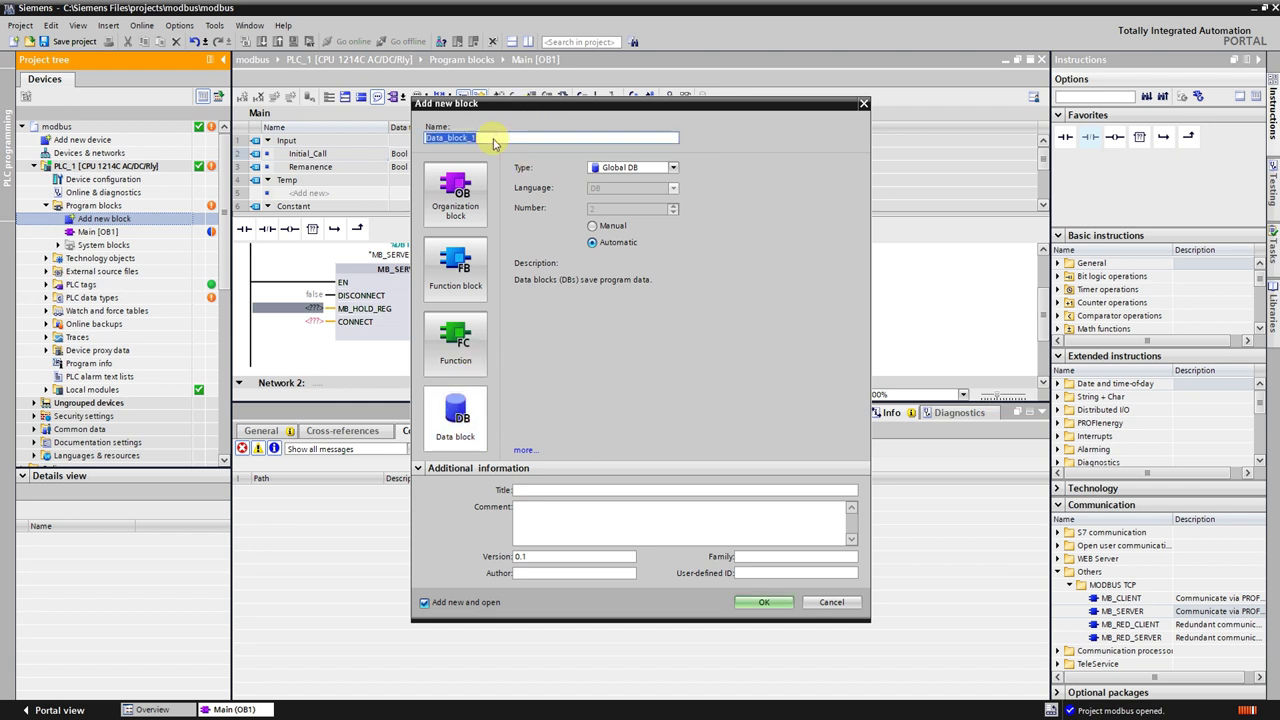
type("modbus")
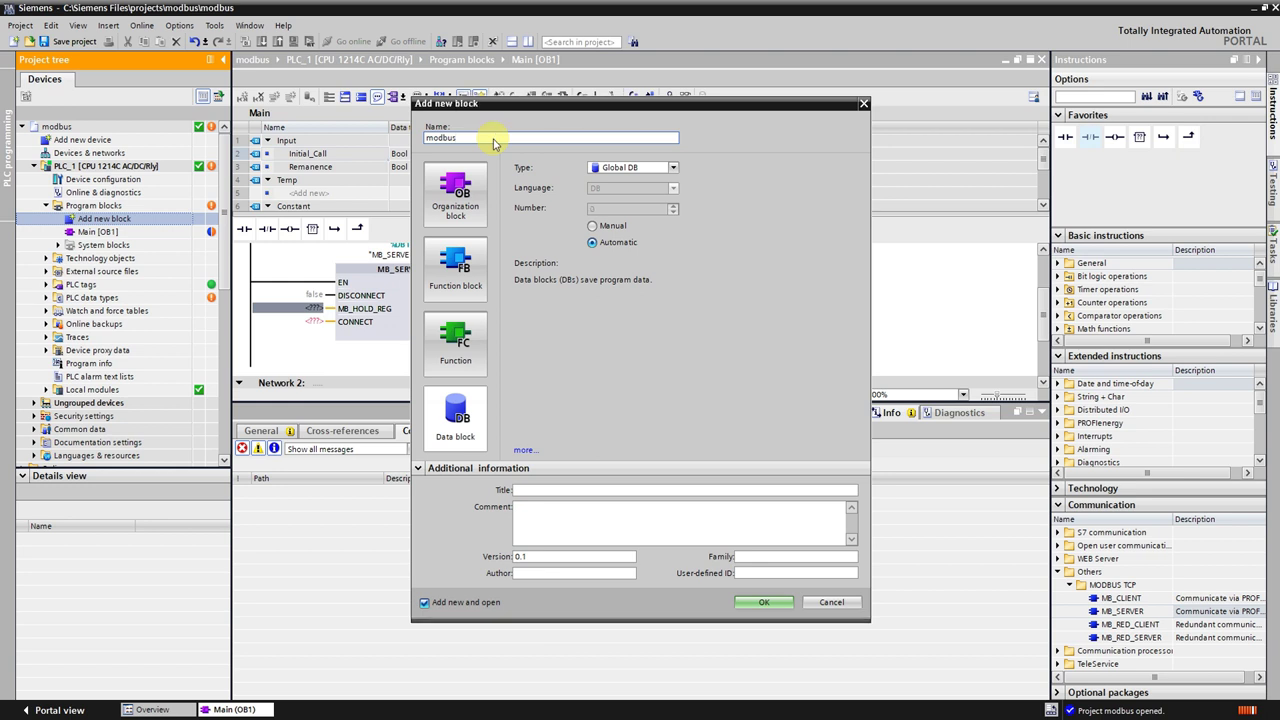
key("Return")
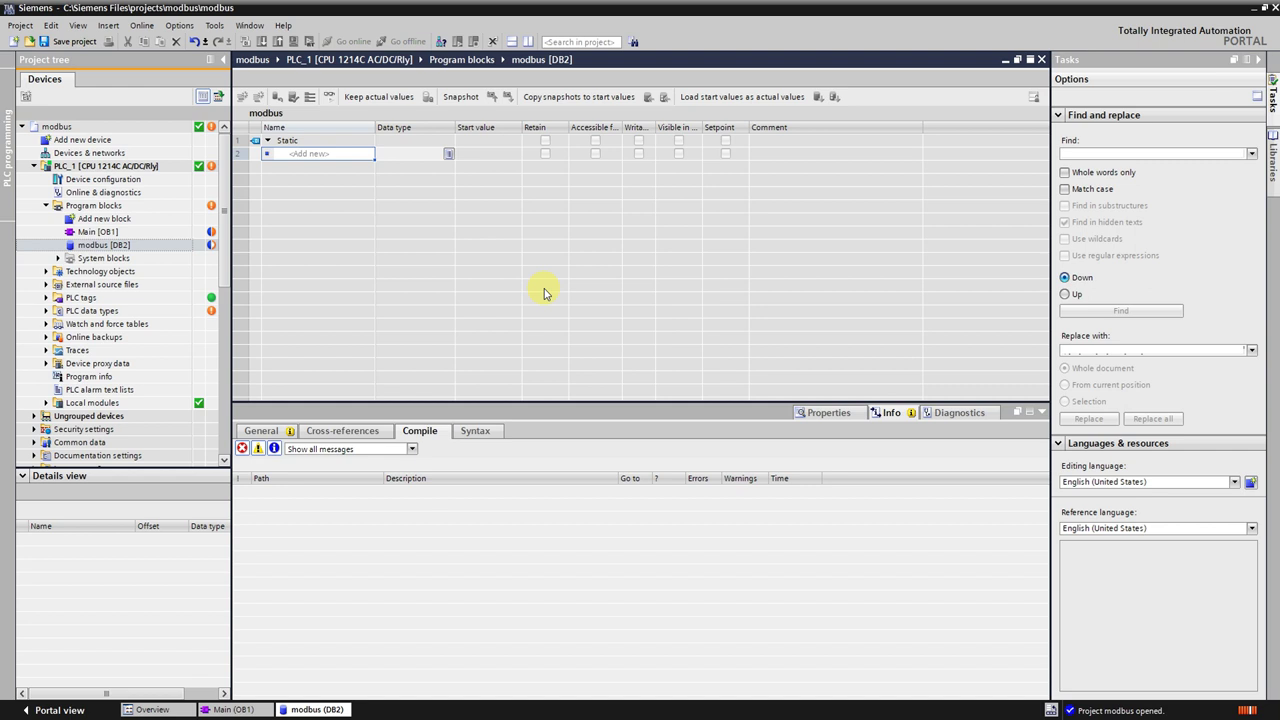
- Add a static variable 40000 of type Array[0..99] of Int to the modbus block
left_click(321, 157)
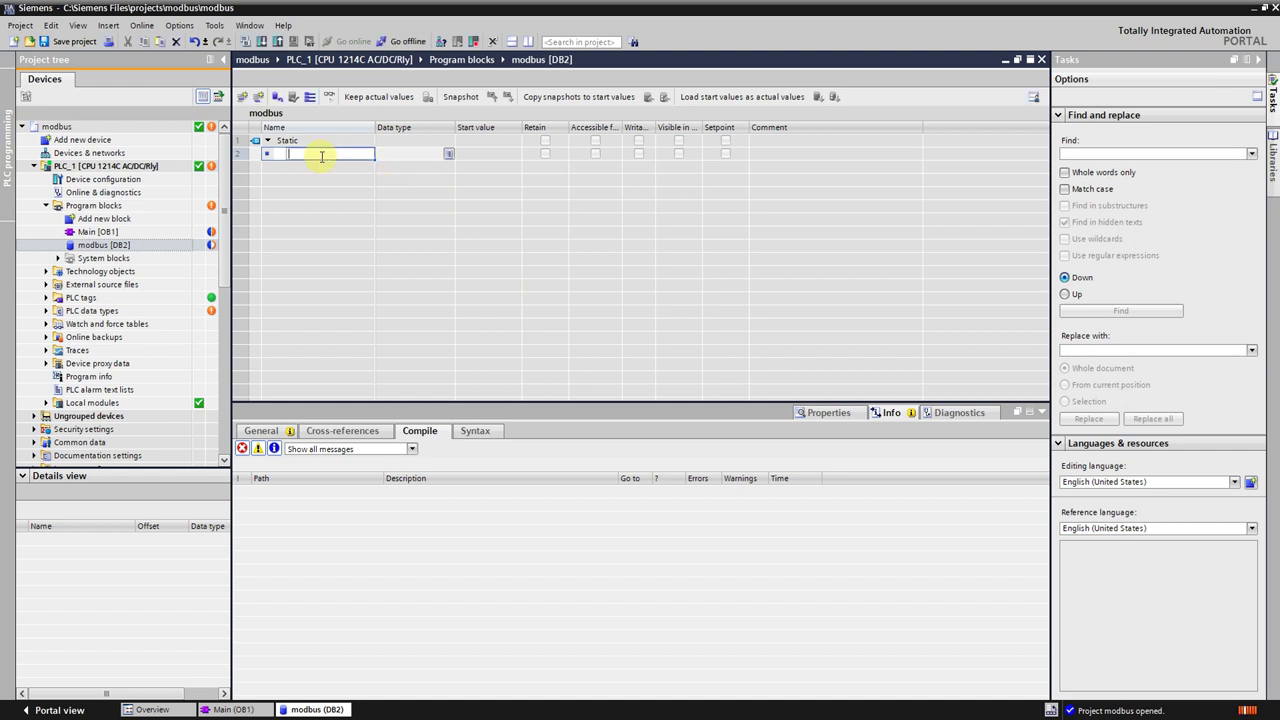
type("40000")
key("Tab")
type("a")
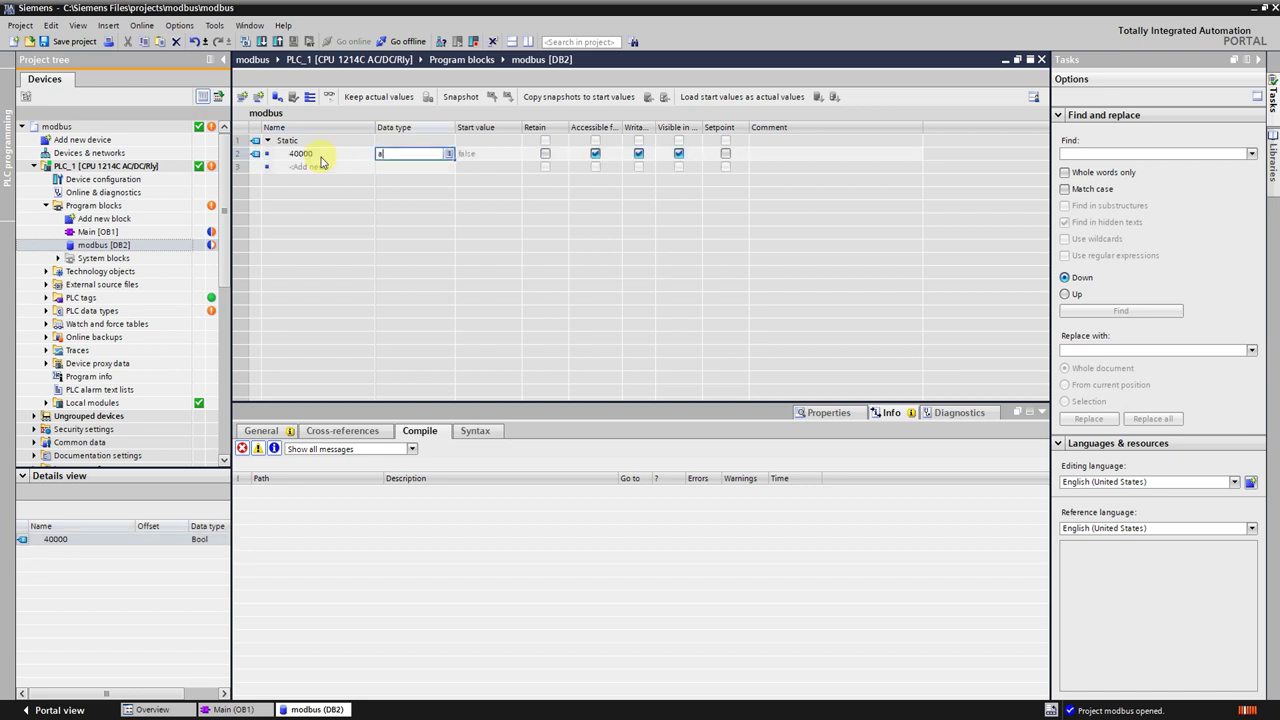
type("rr")
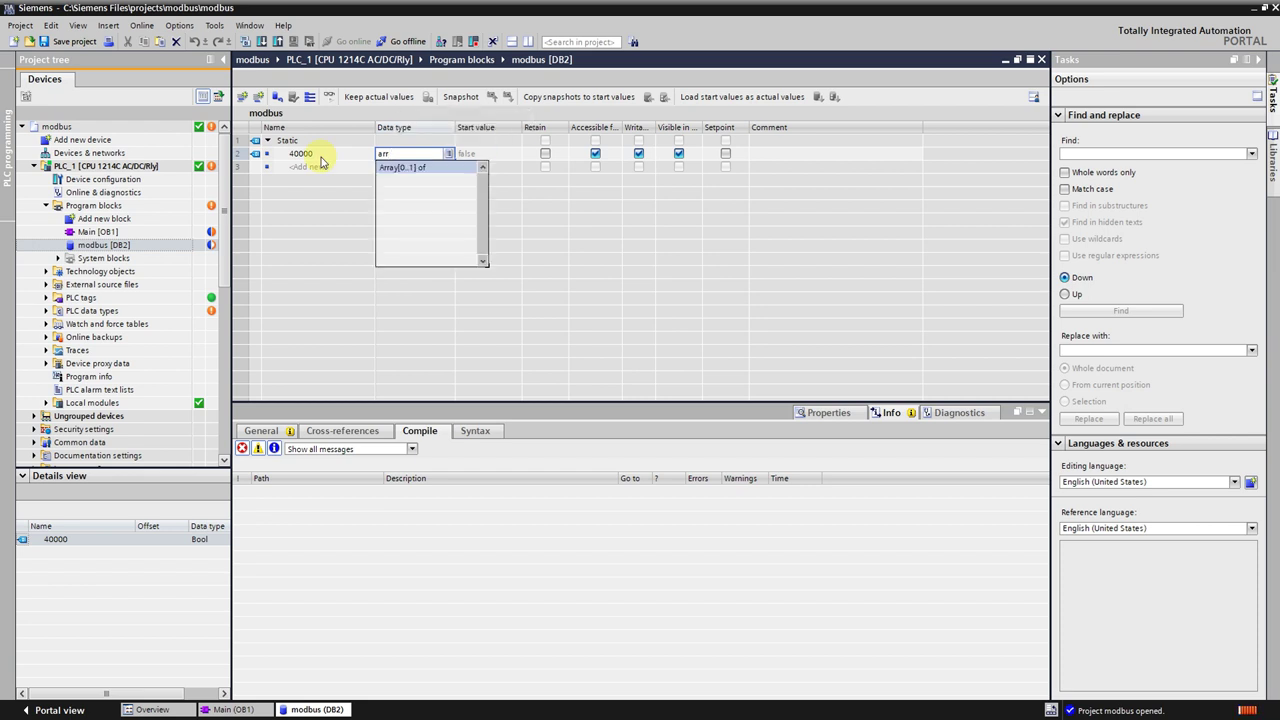
key("Return")
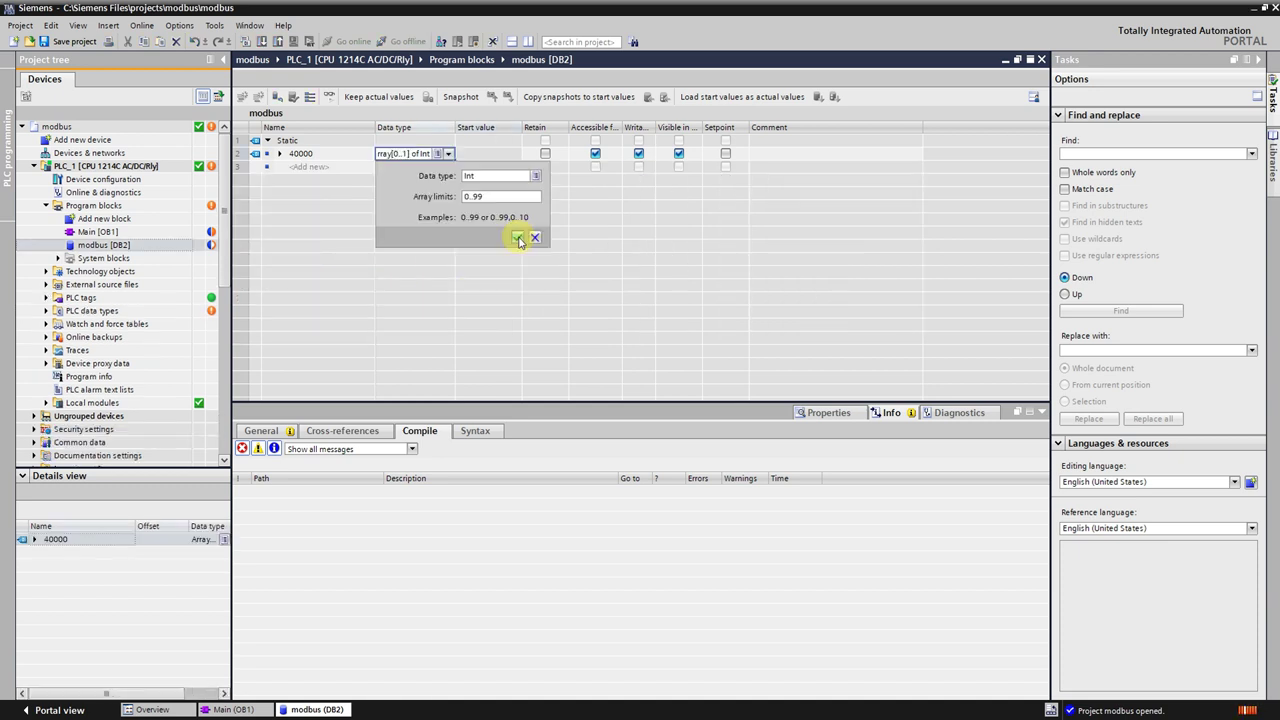
left_click(523, 237)
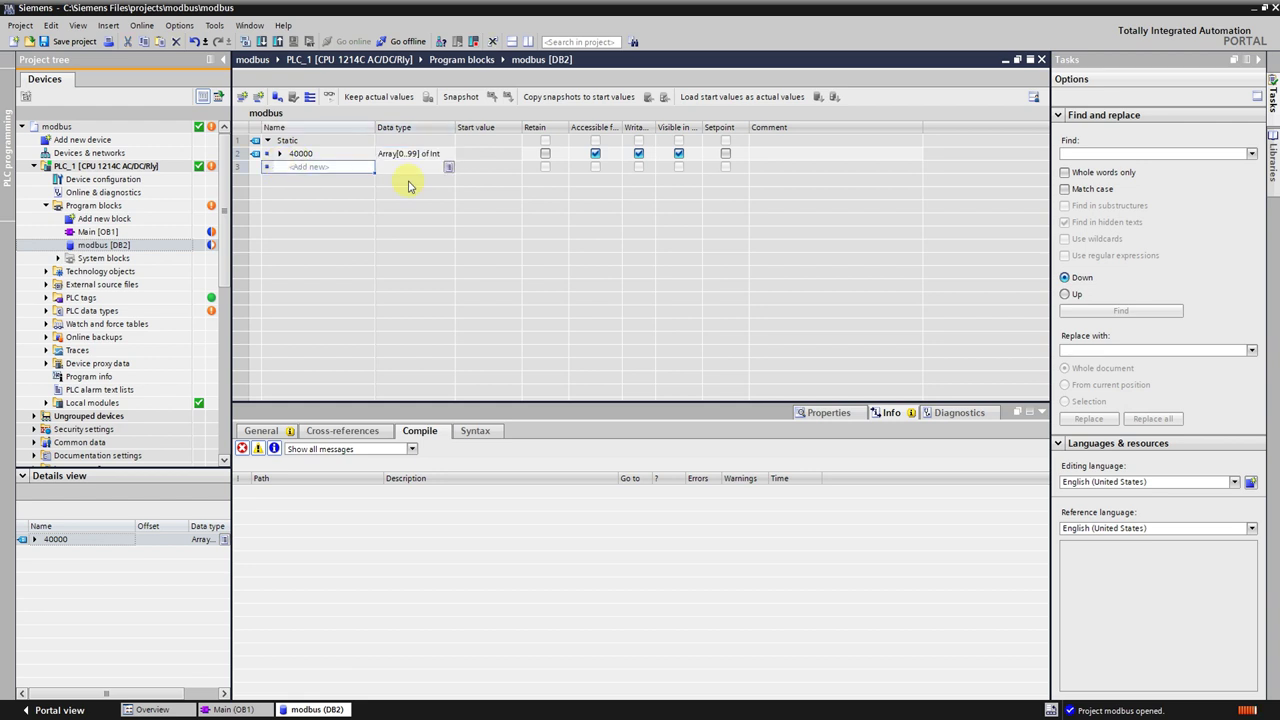
- Read the MB_SERVER help and highlight TCON_IP_v4 as the CONNECT parameter structure
left_click(1006, 61)
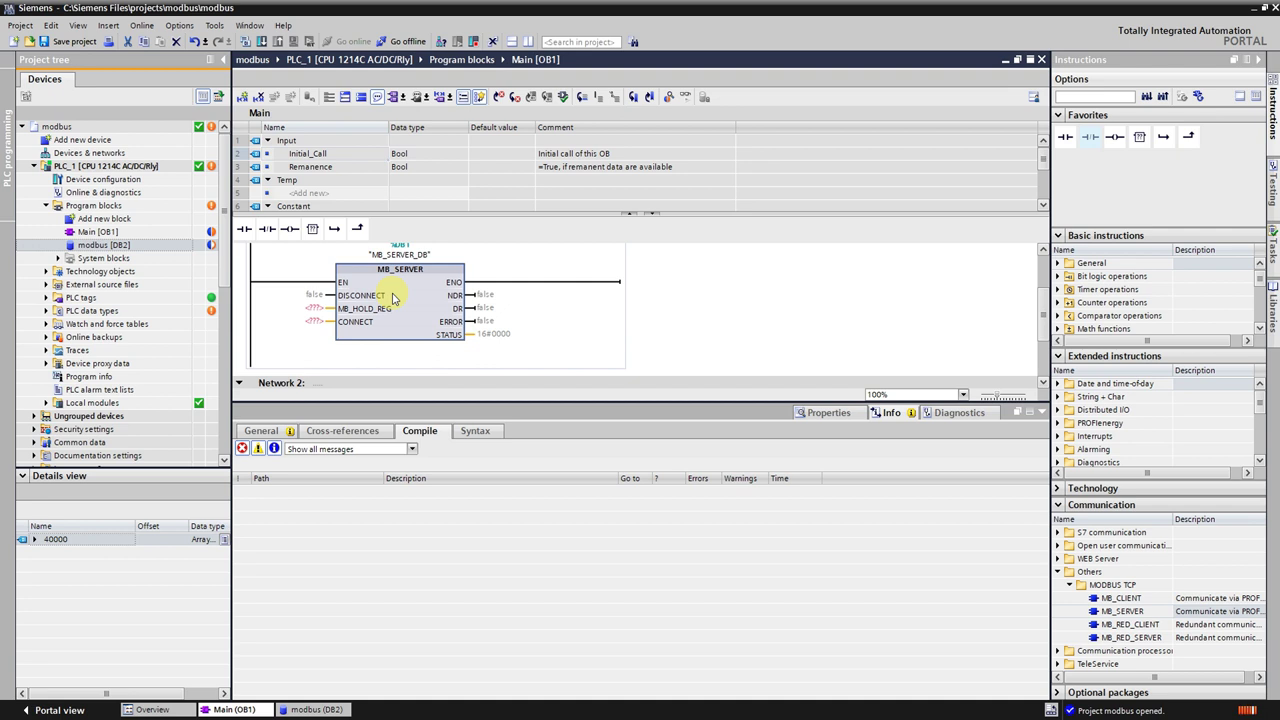
key("F1")
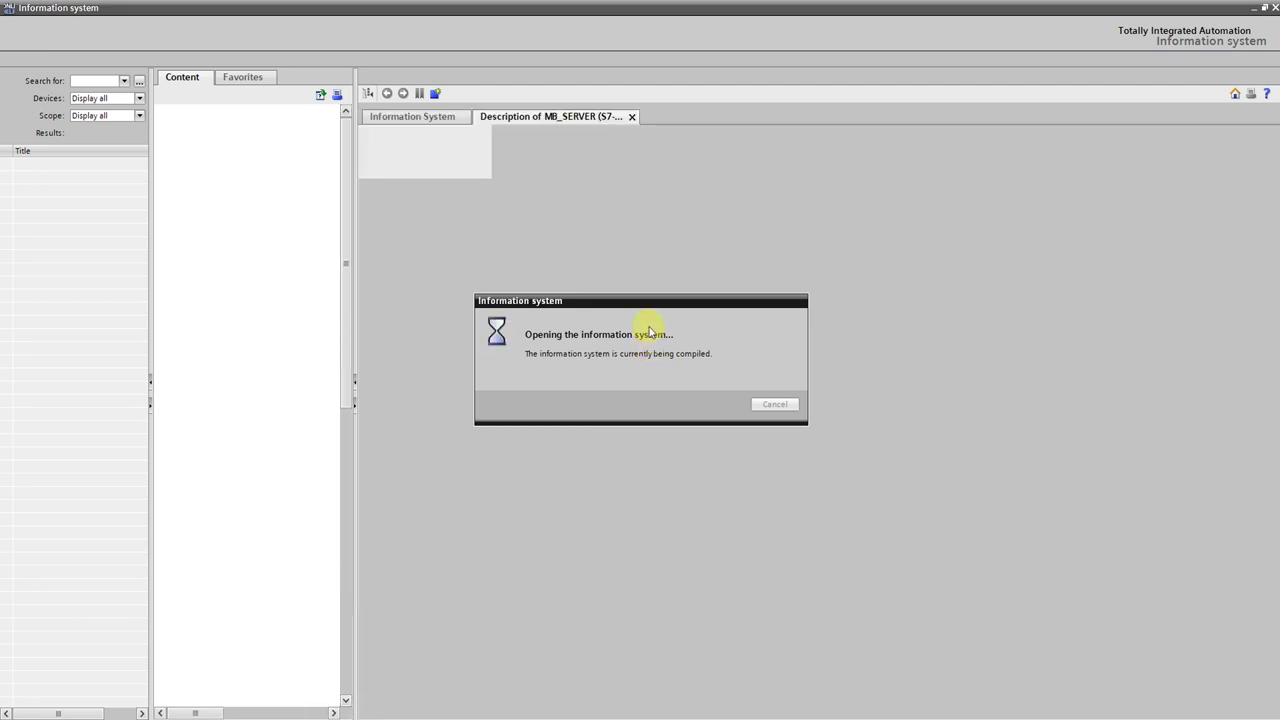
scroll(585, 340, "down", 3)
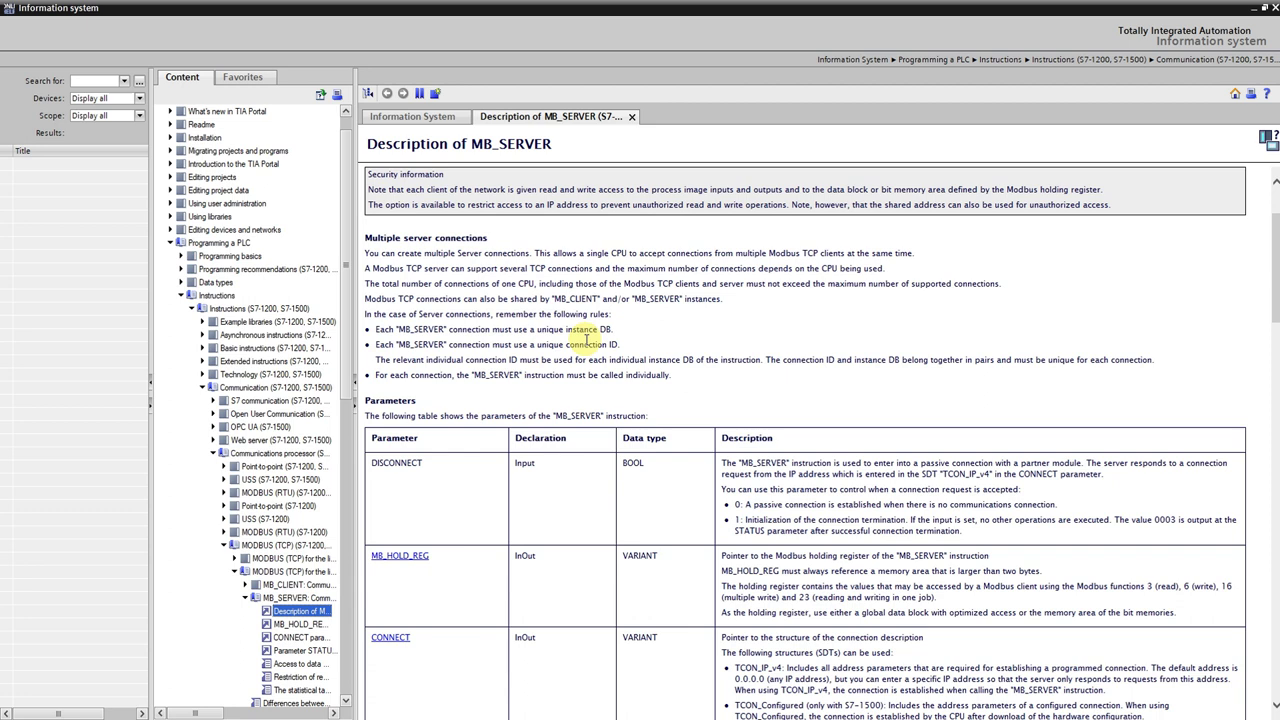
scroll(585, 340, "down", 1)
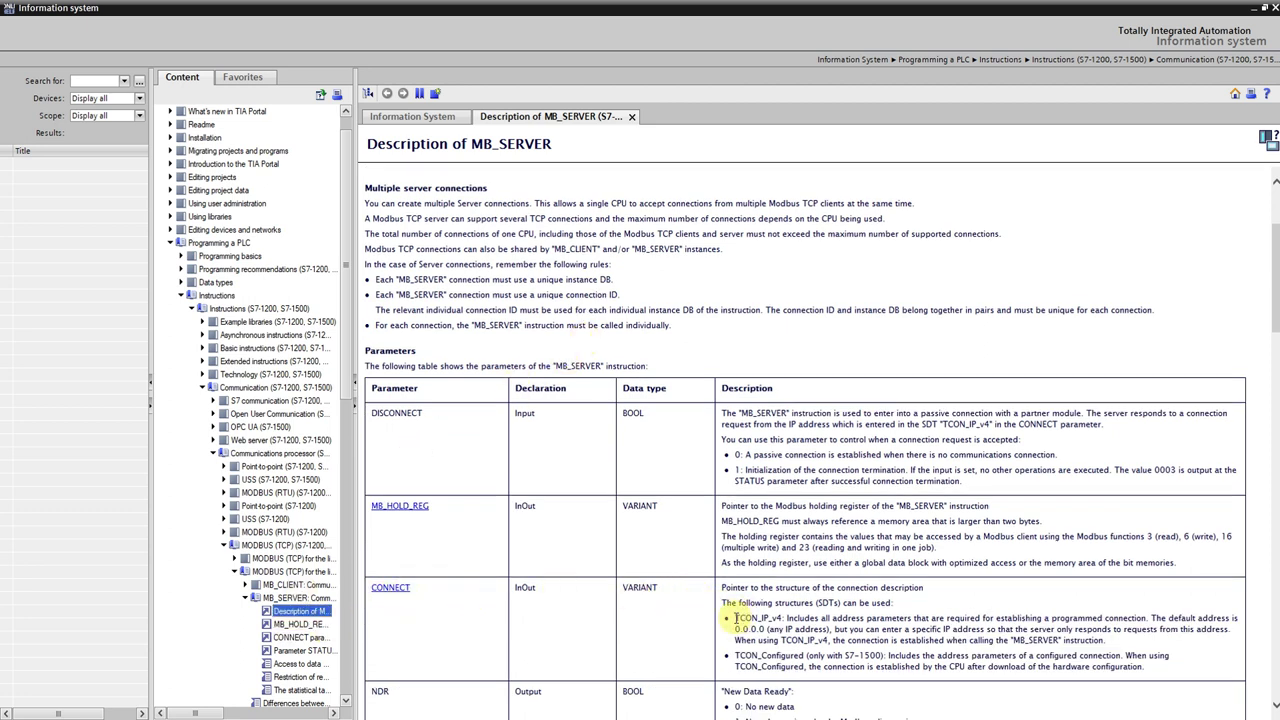
left_click_drag(736, 618, 776, 626)
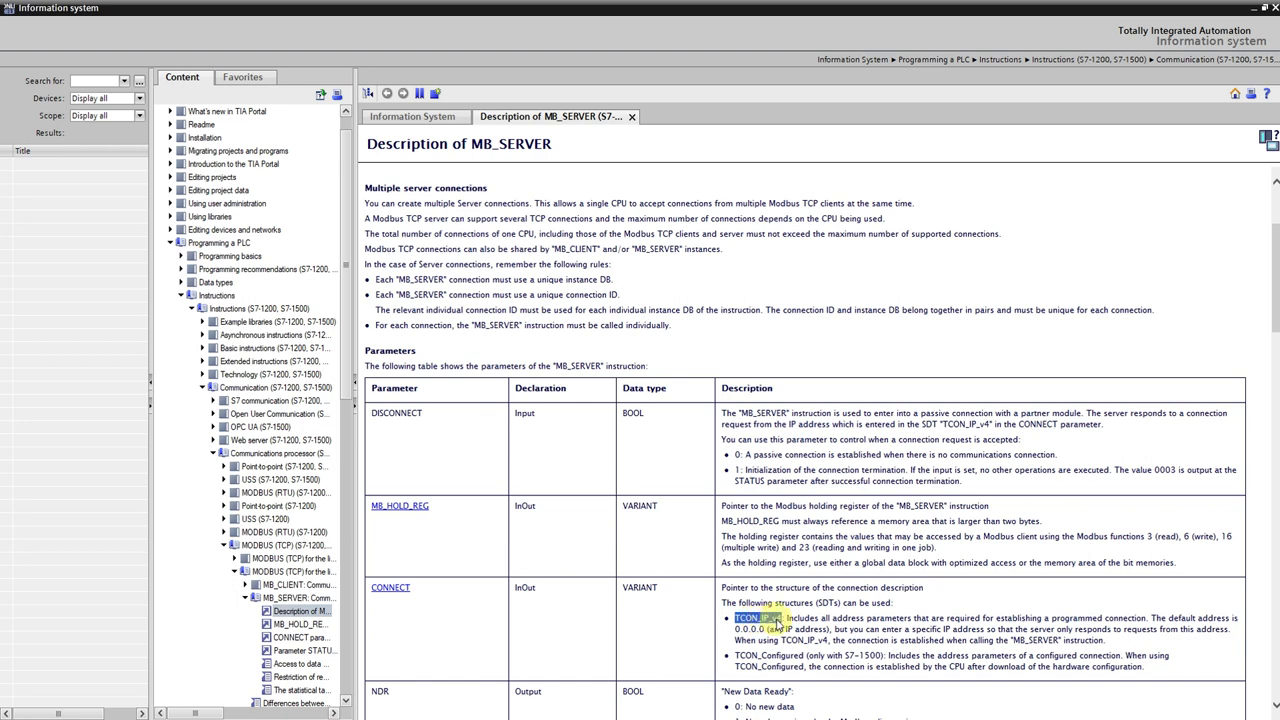
left_click(1272, 7)
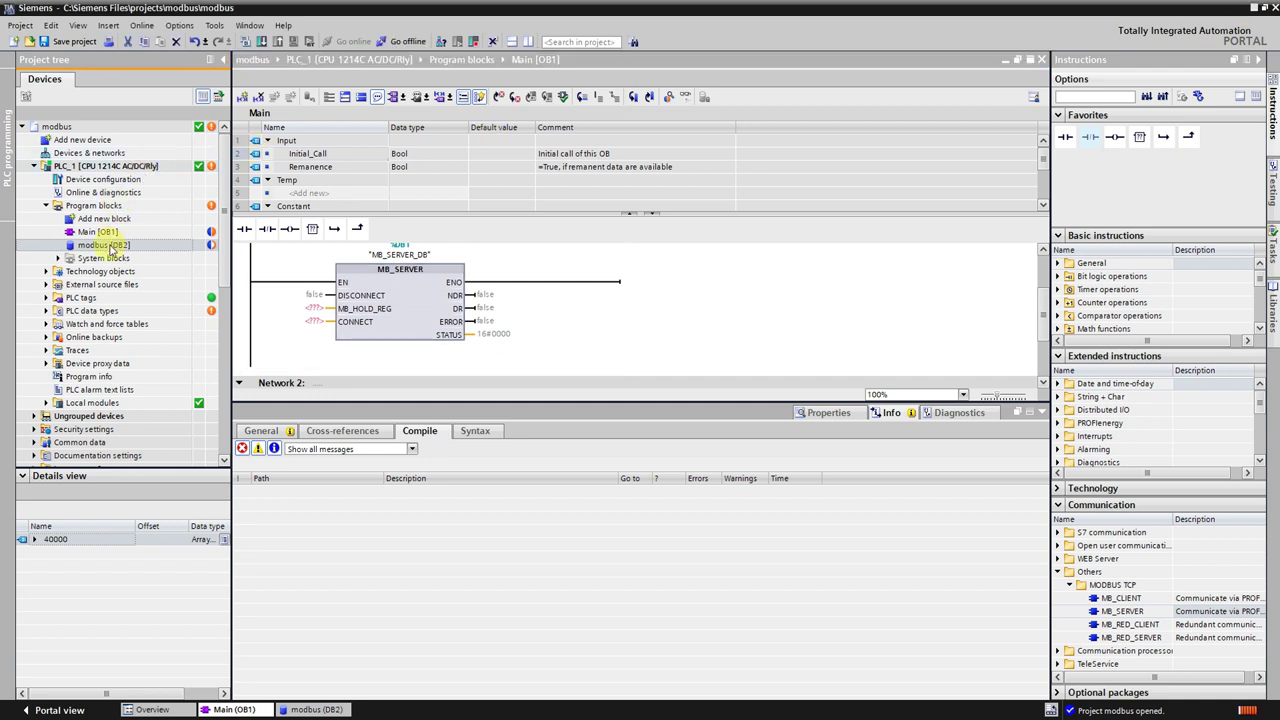
- In modbus [DB2], add a variable named connect of type TCON_IP_v4 and expand its members
left_click(107, 244)
double_click(107, 244)
left_click(420, 167)
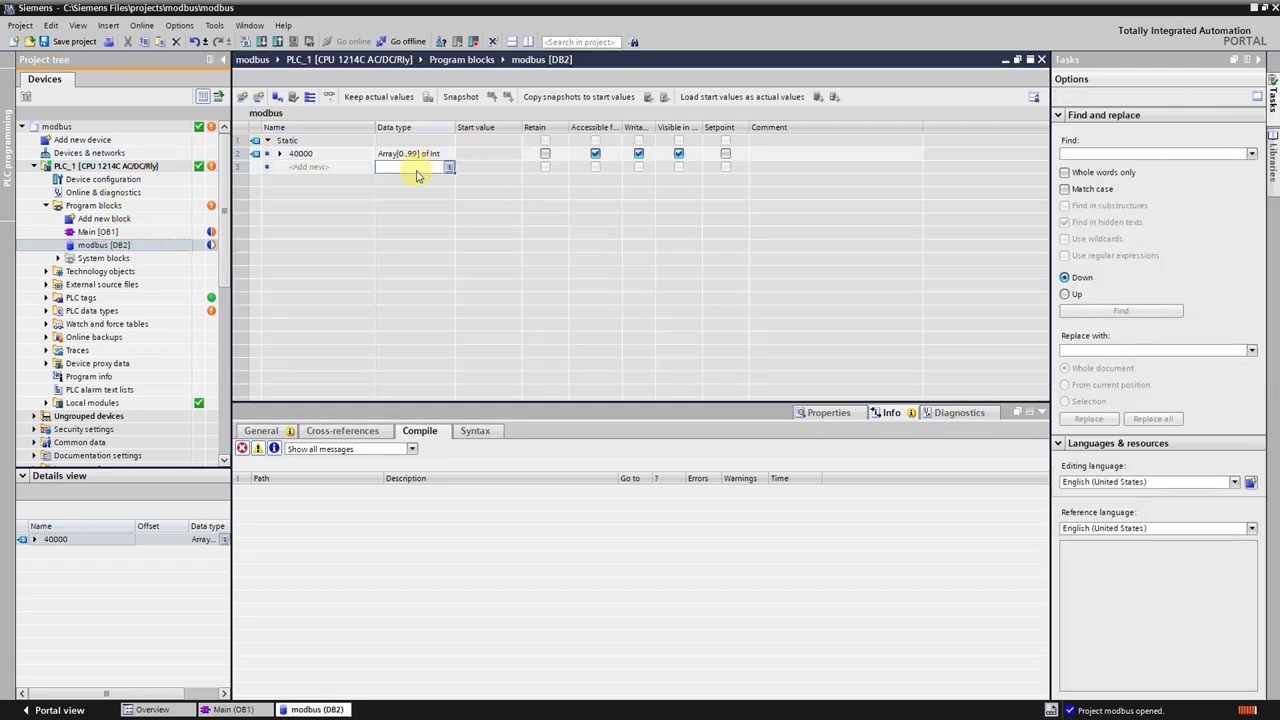
left_click(349, 172)
type("co")
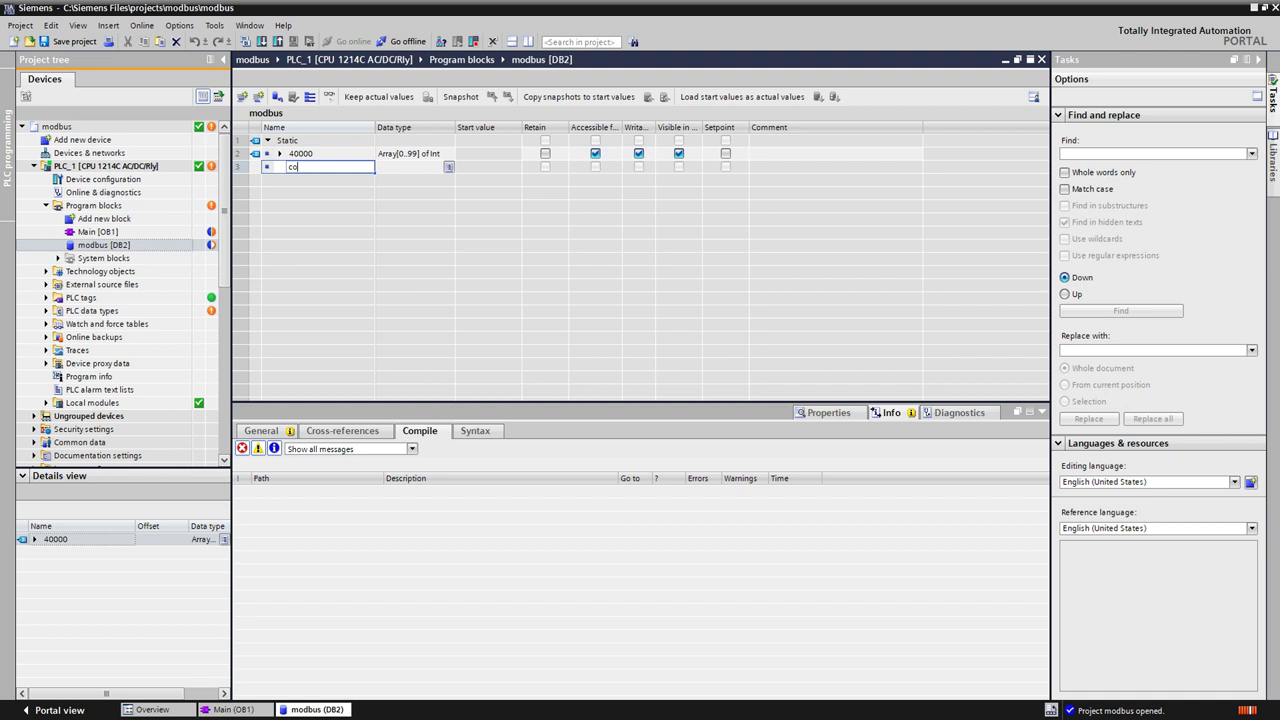
type("nnect")
key("Return")
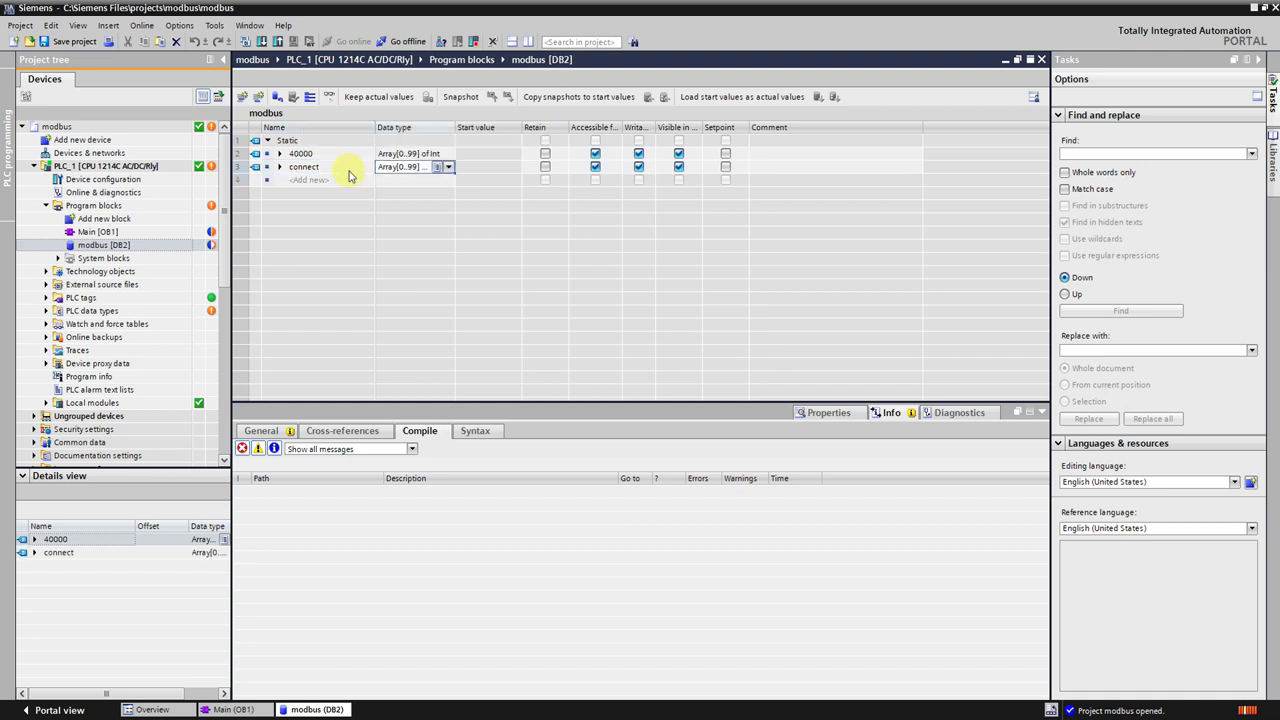
type("TCON_IP_v4")
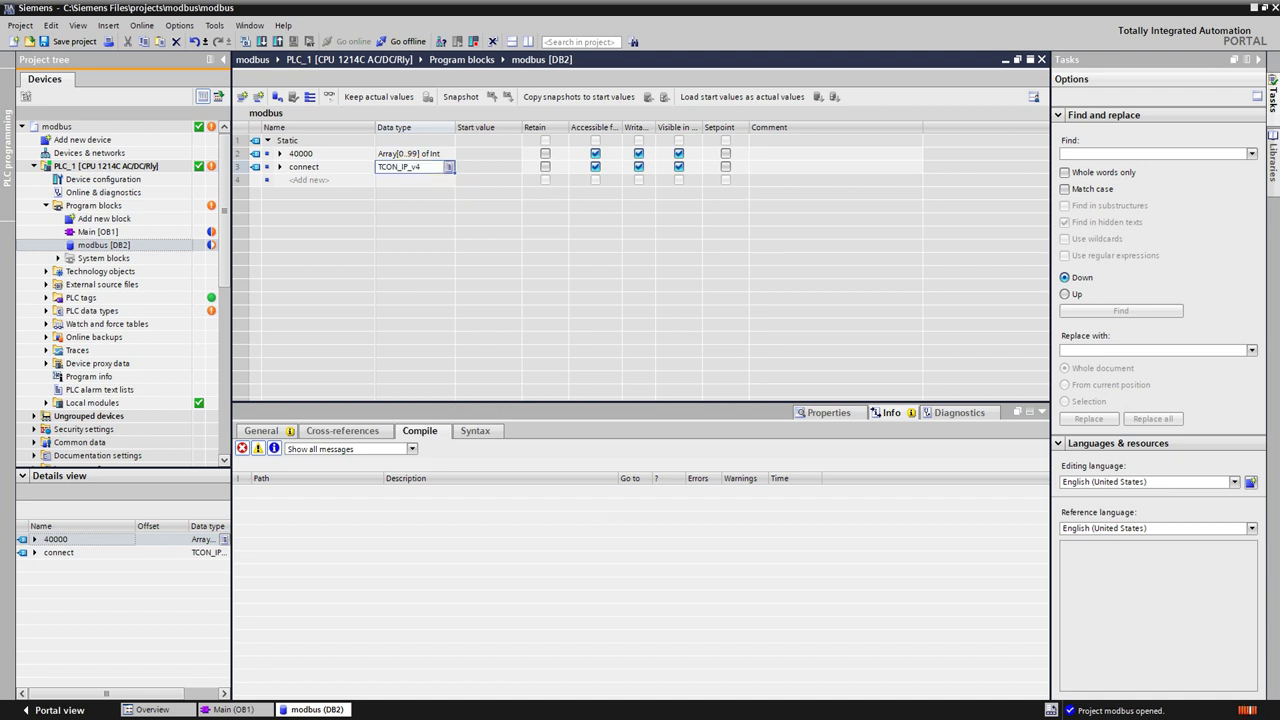
left_click(280, 167)
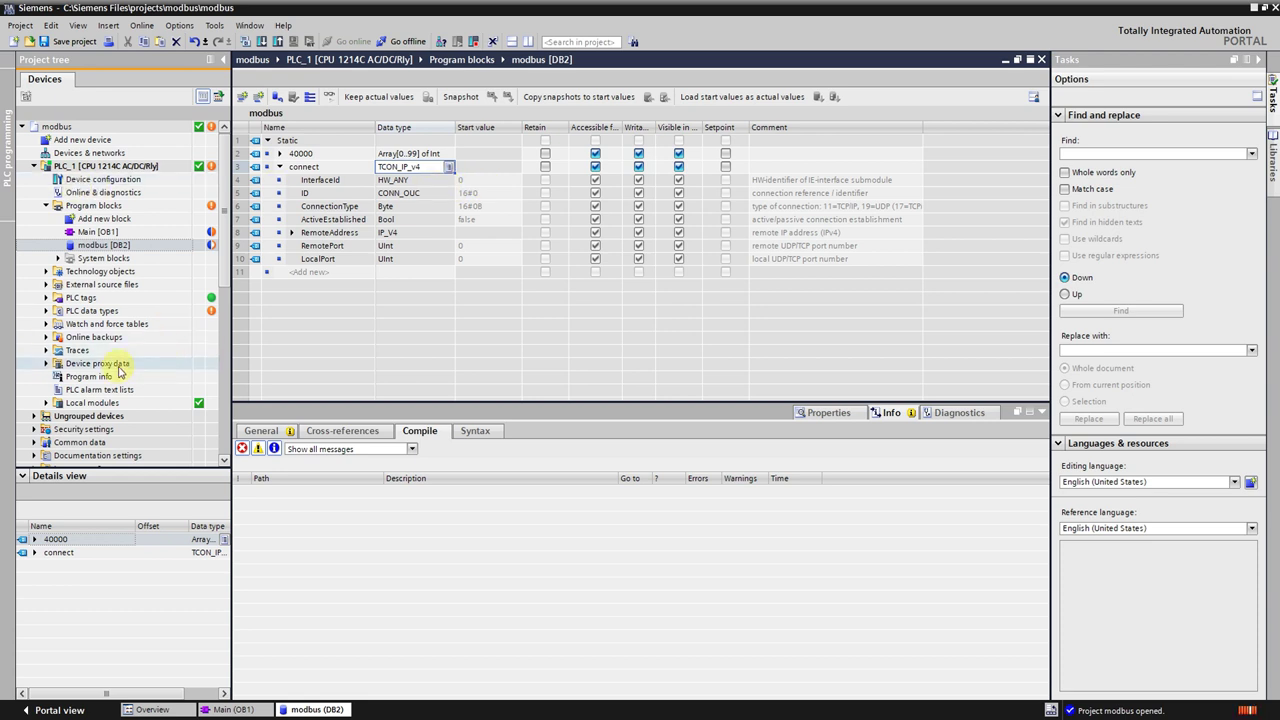
- Look up the Local~PROFINET_interface_1 system constant value (64) in the PLC tags
left_click(46, 298)
double_click(85, 313)
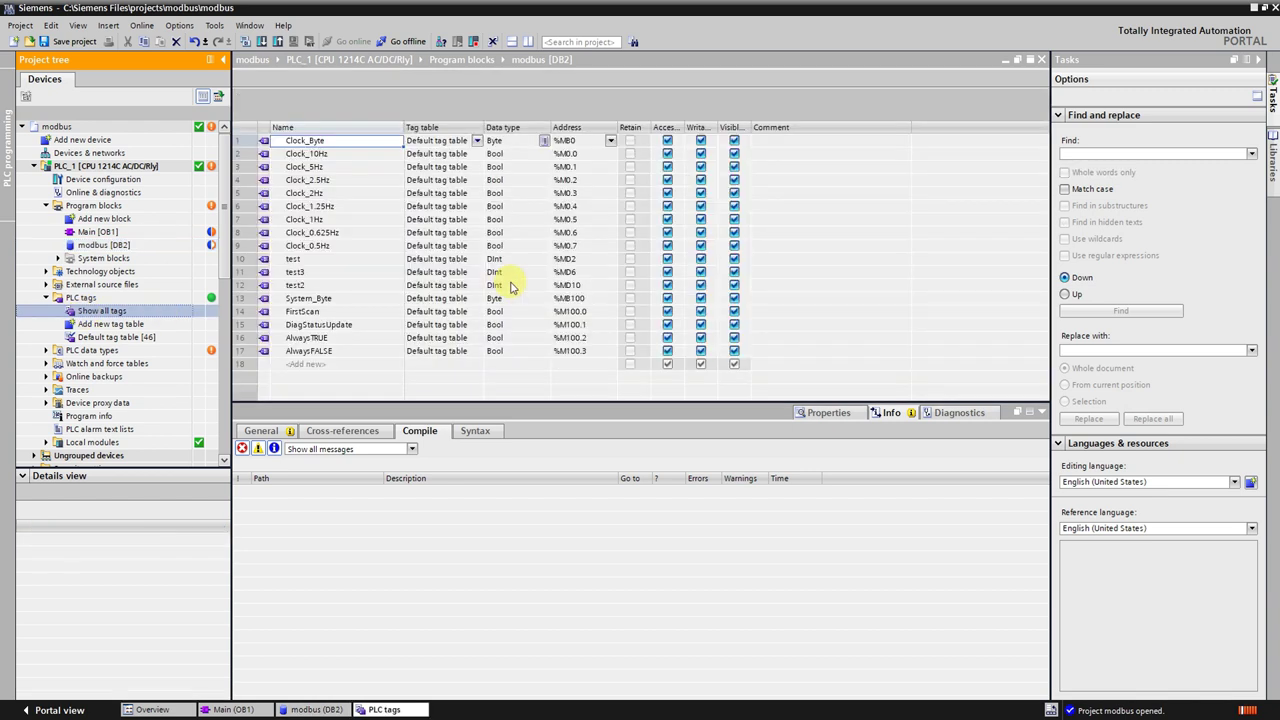
left_click(992, 79)
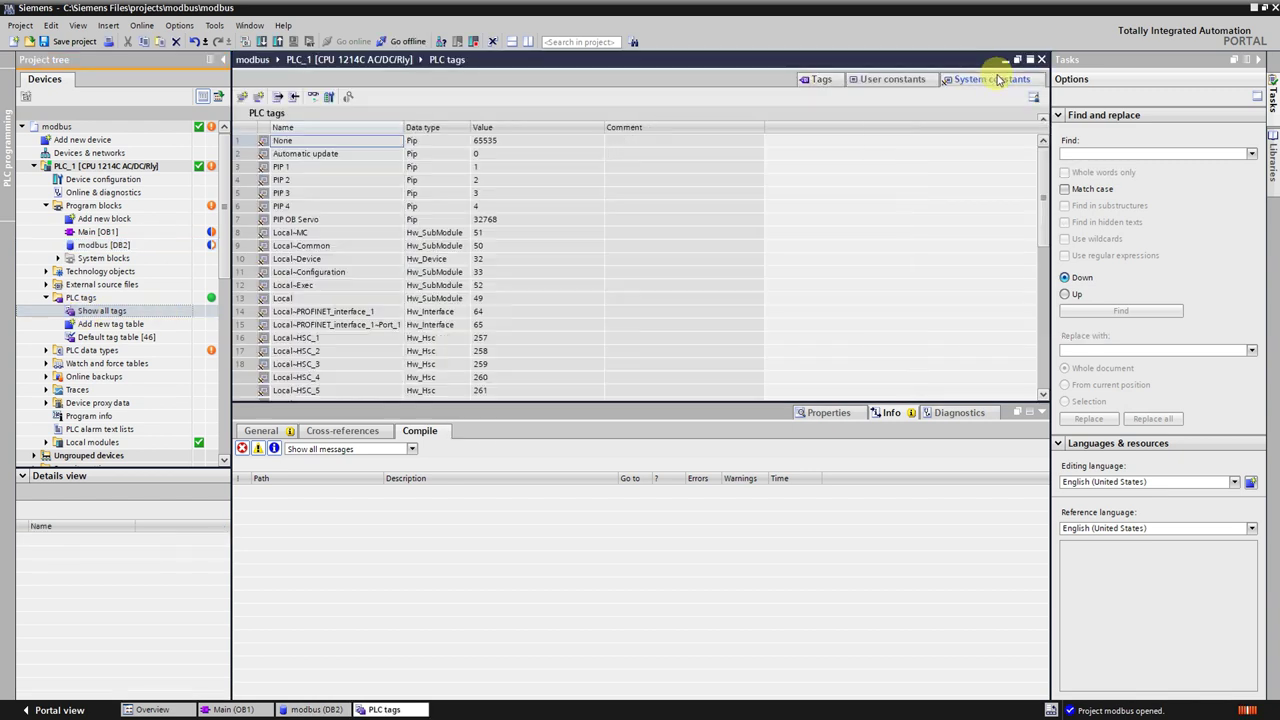
left_click(340, 311)
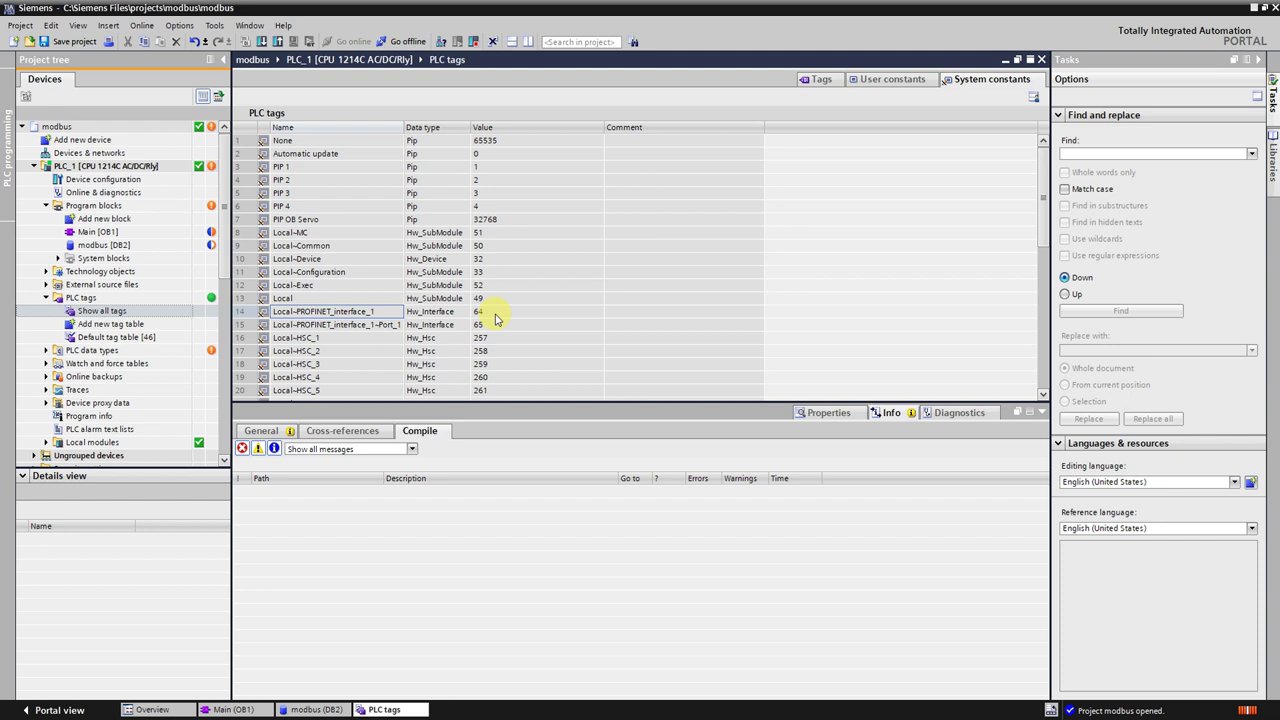
left_click(315, 709)
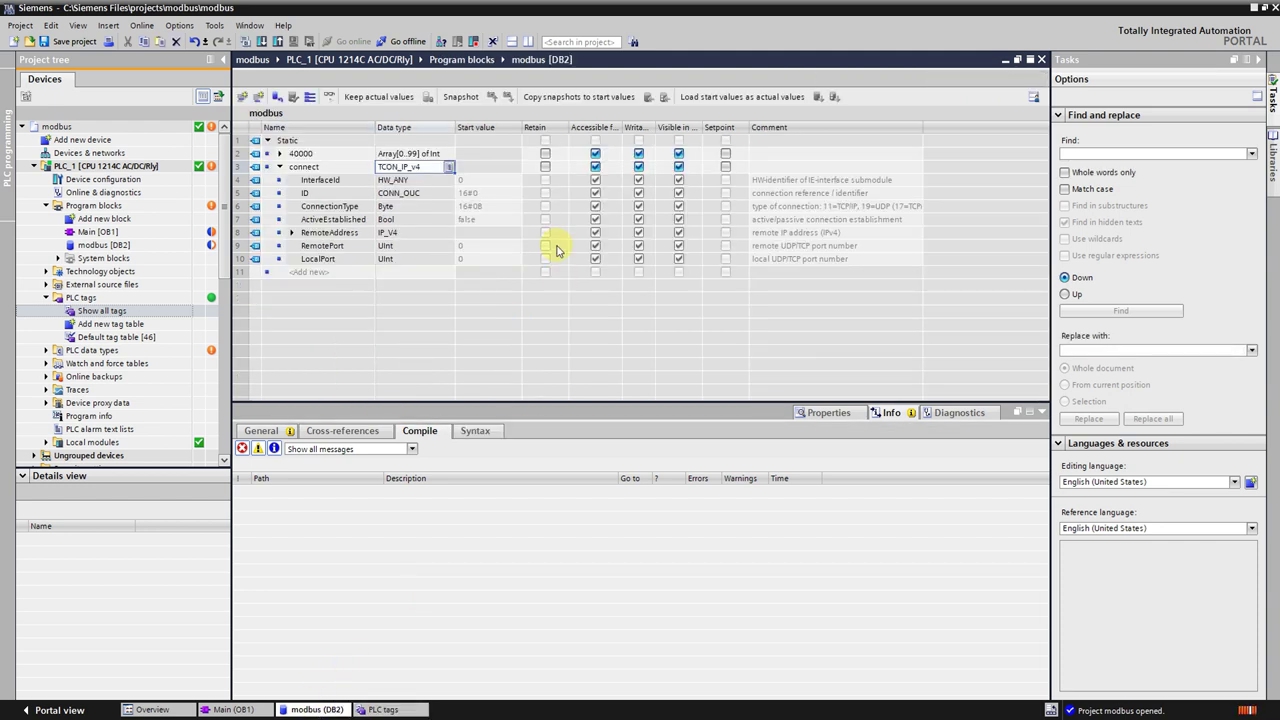
- Set connect start values InterfaceId 64, ID 1 and ConnectionType 11
left_click(470, 180)
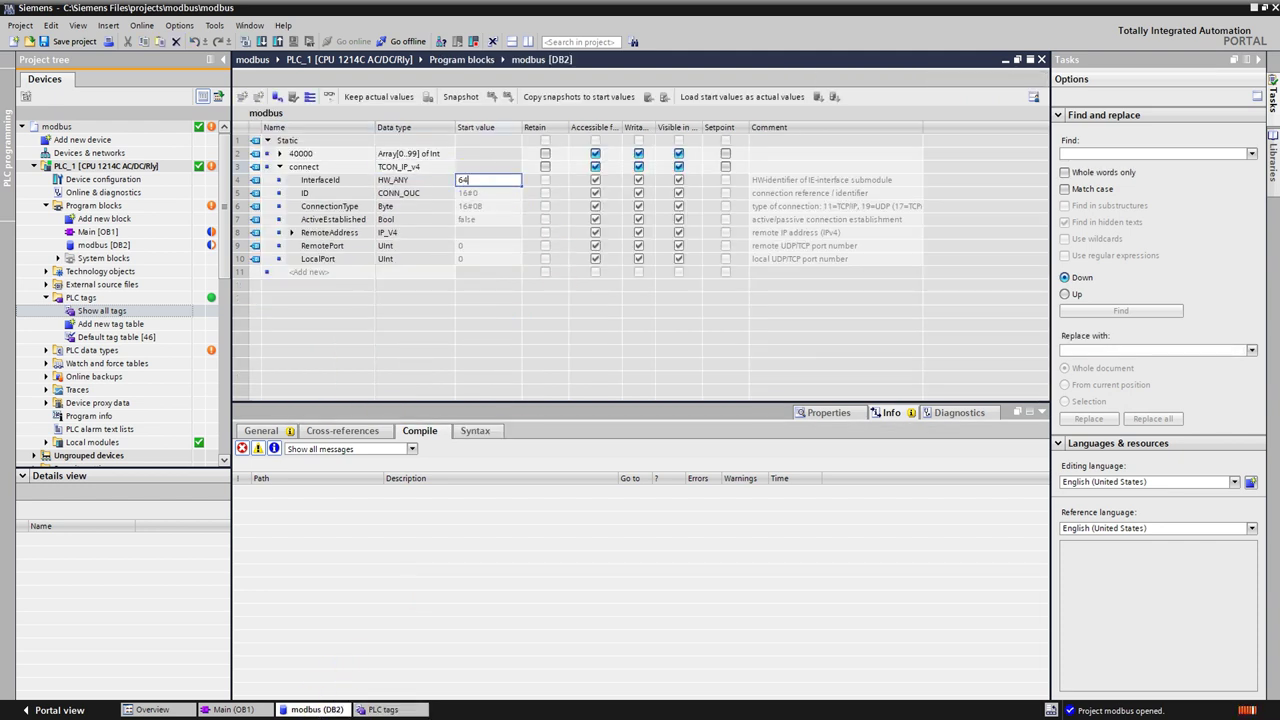
type("64")
left_click(476, 196)
type("1")
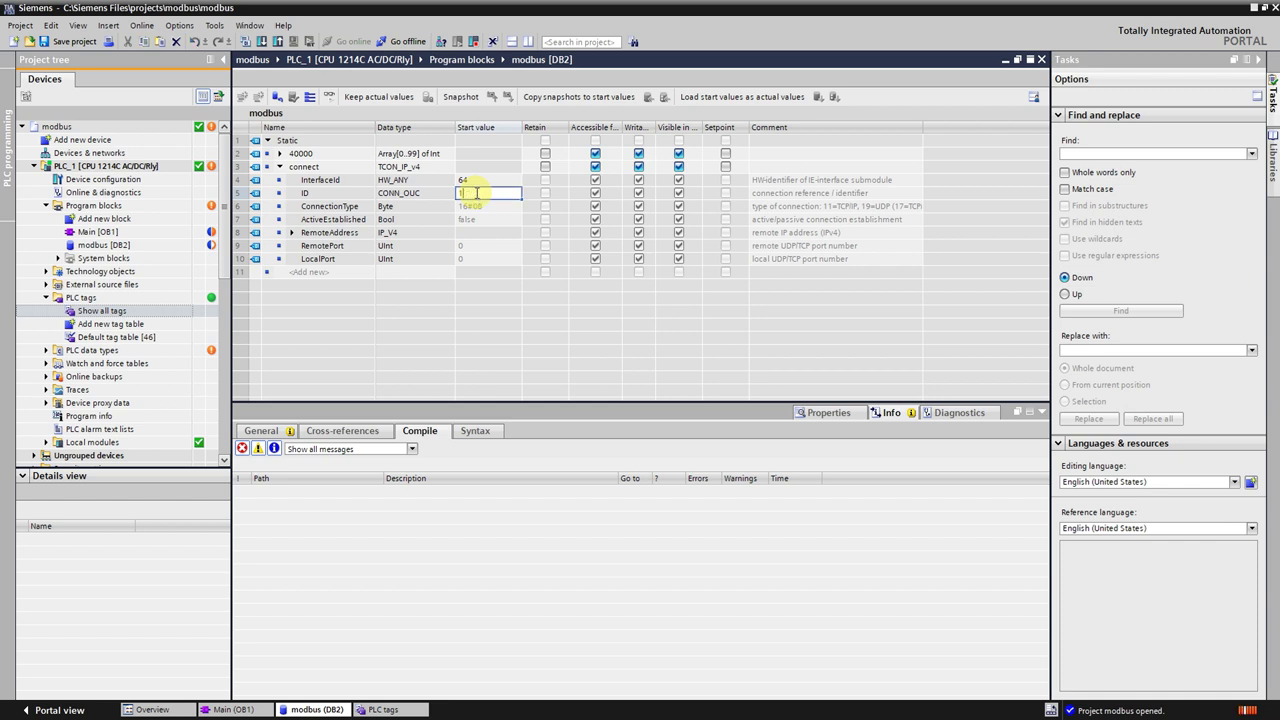
key("Return")
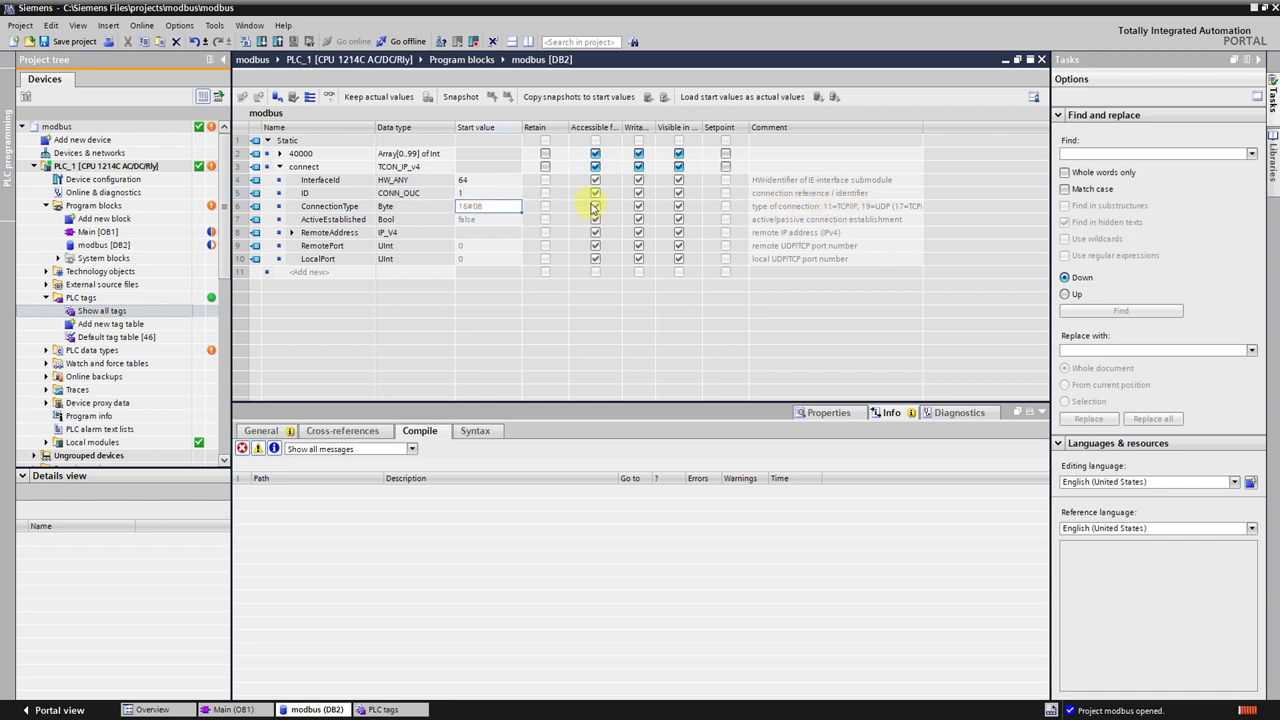
type("11")
key("Return")
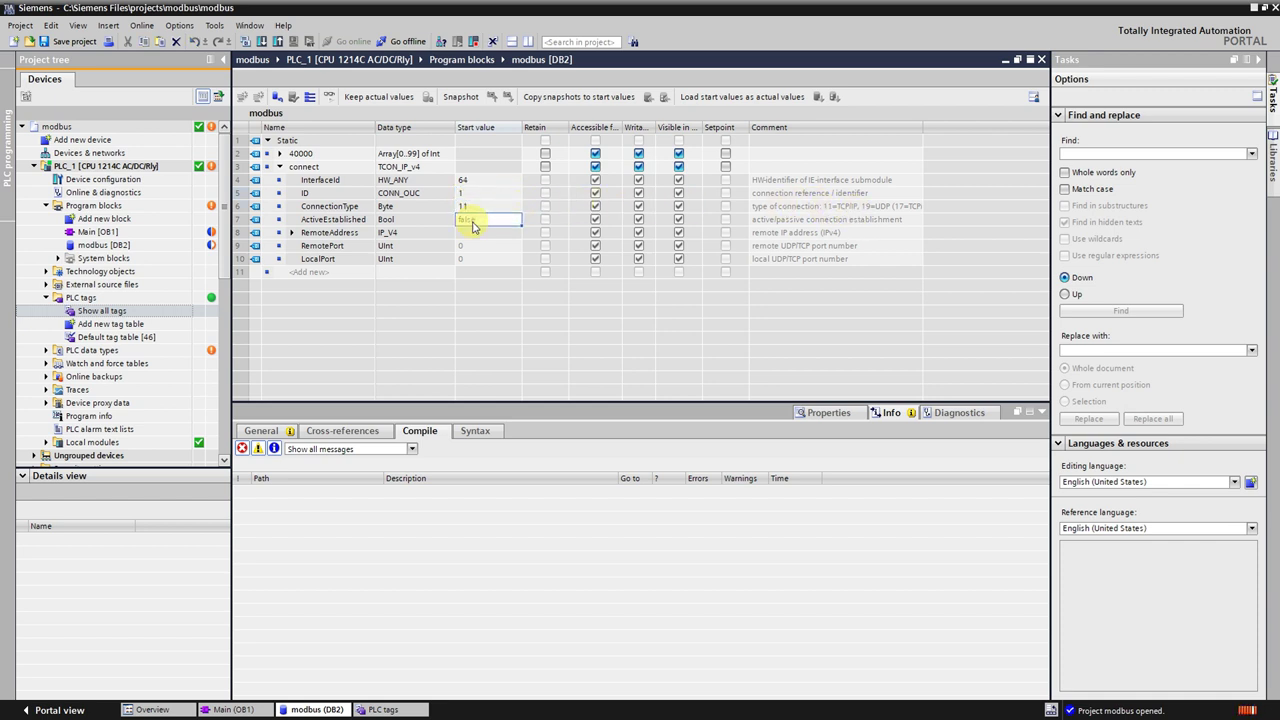
- Expand RemoteAddress and set the LocalPort start value to 502
left_click(292, 232)
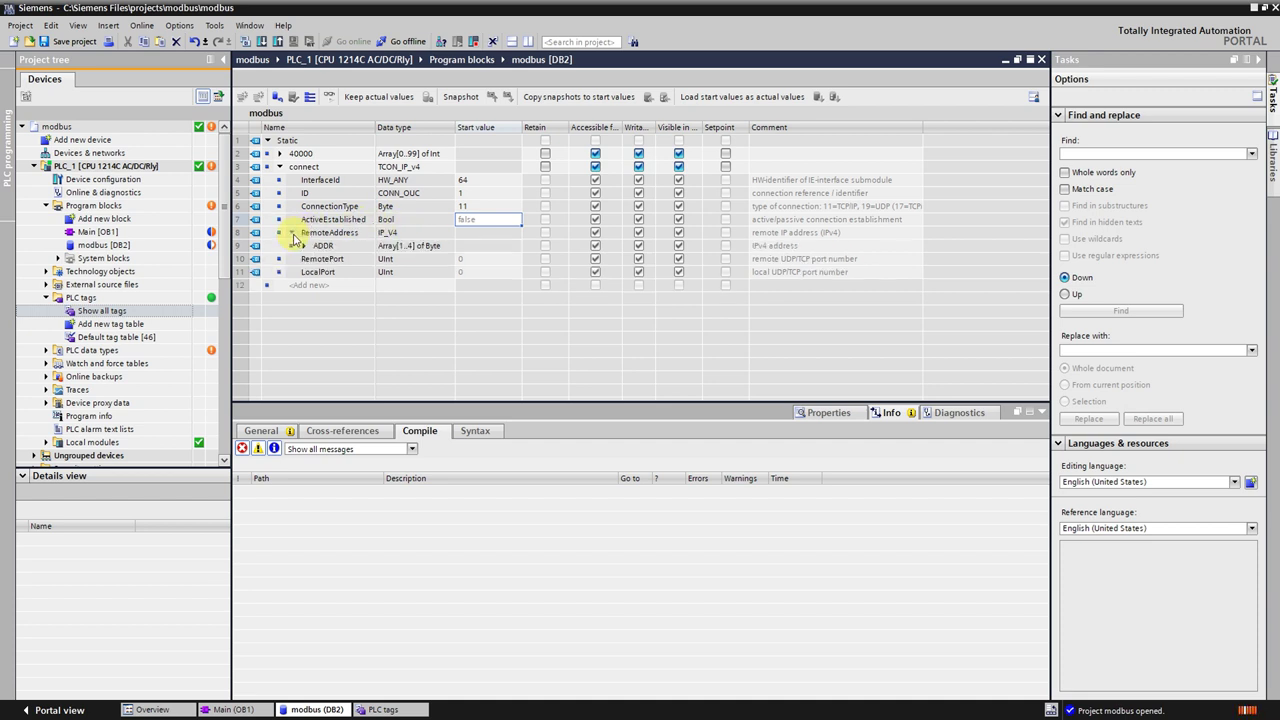
left_click(303, 246)
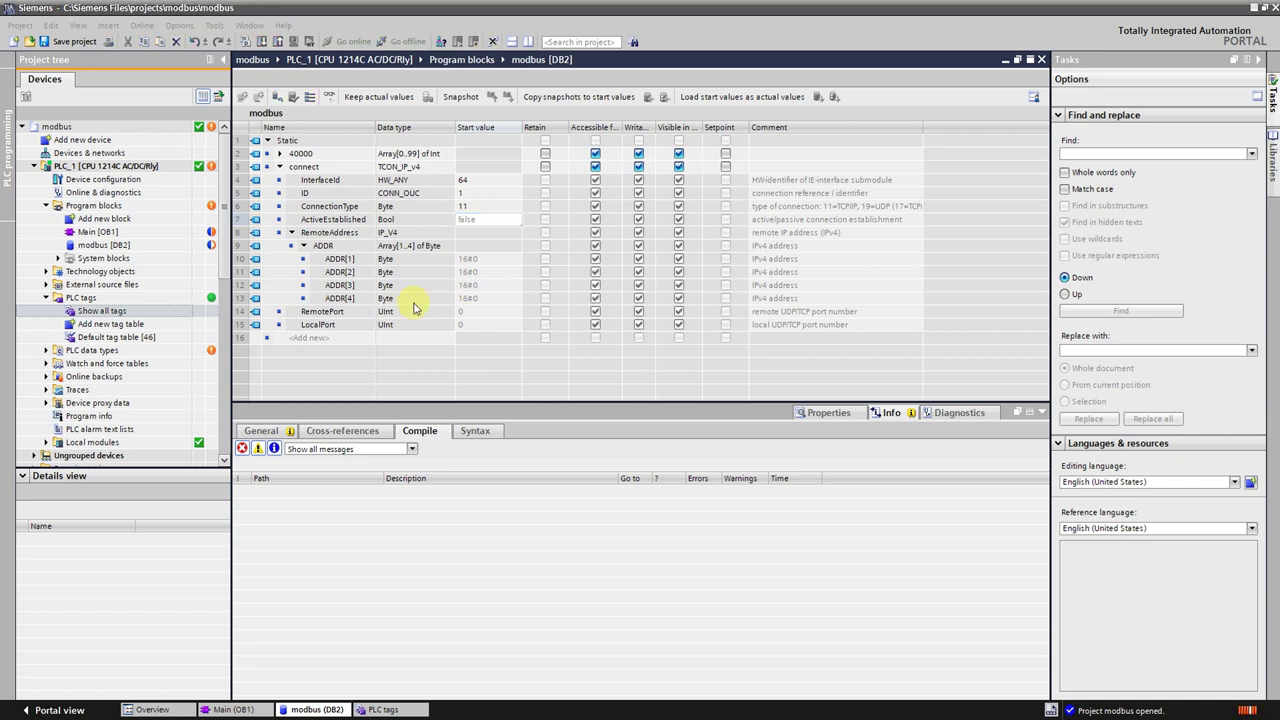
left_click(474, 326)
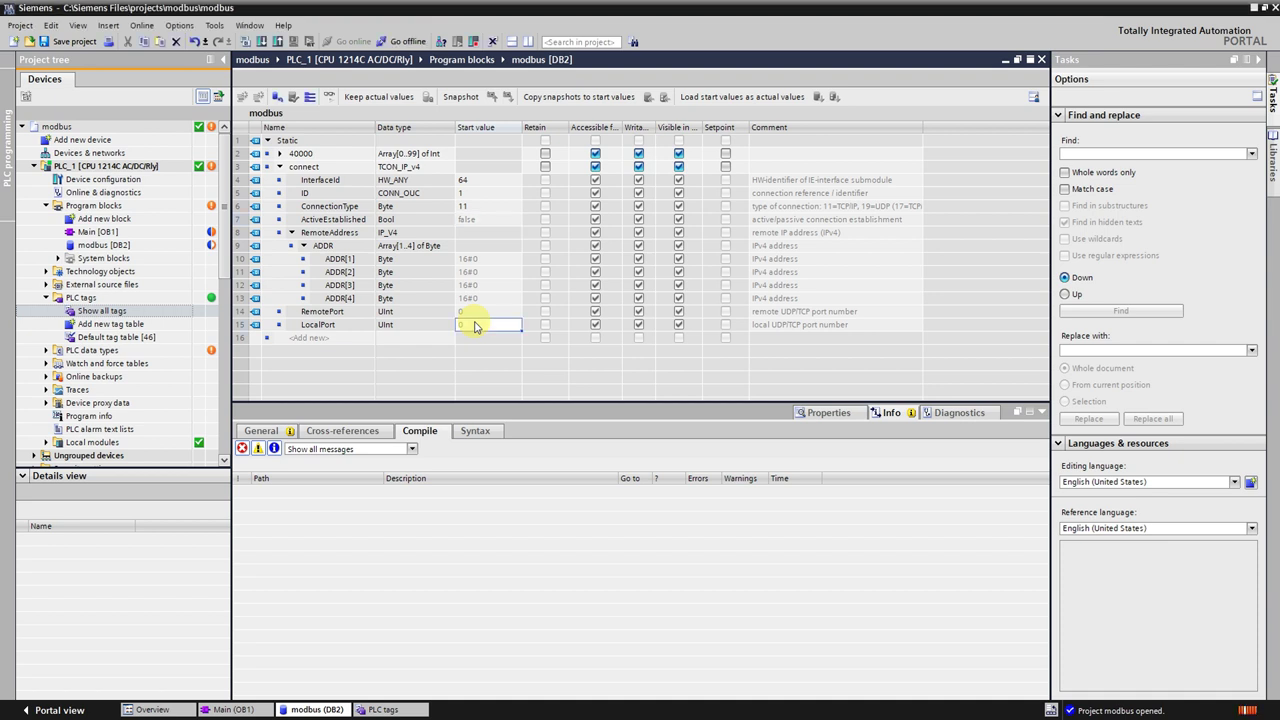
type("502")
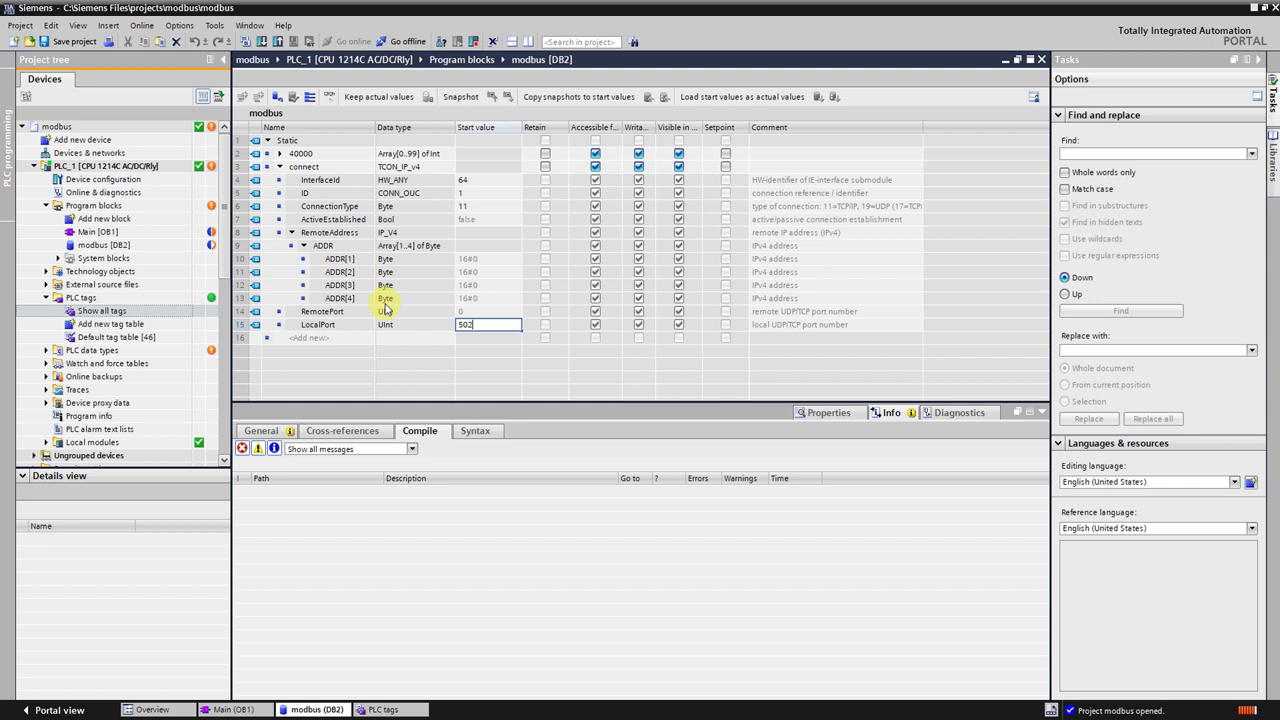
key("Return")
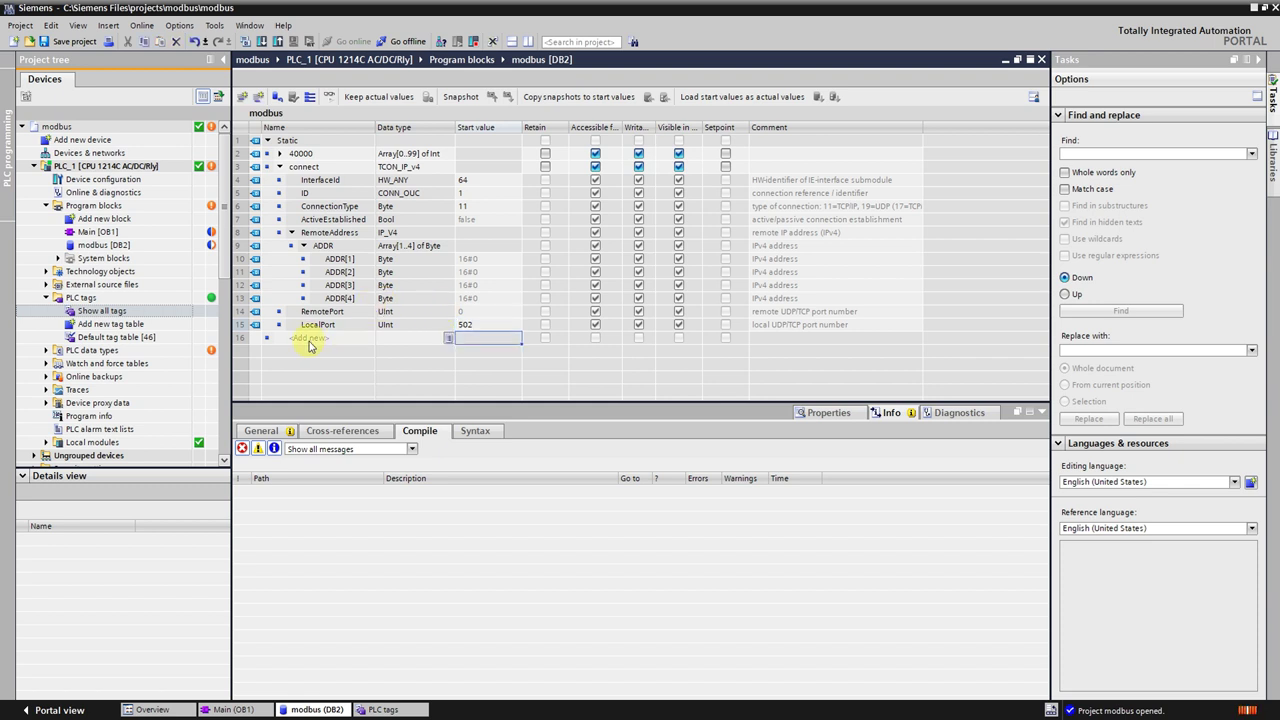
- Wire "modbus"."40000" to MB_HOLD_REG and "modbus".connect to CONNECT on MB_SERVER
left_click(1042, 60)
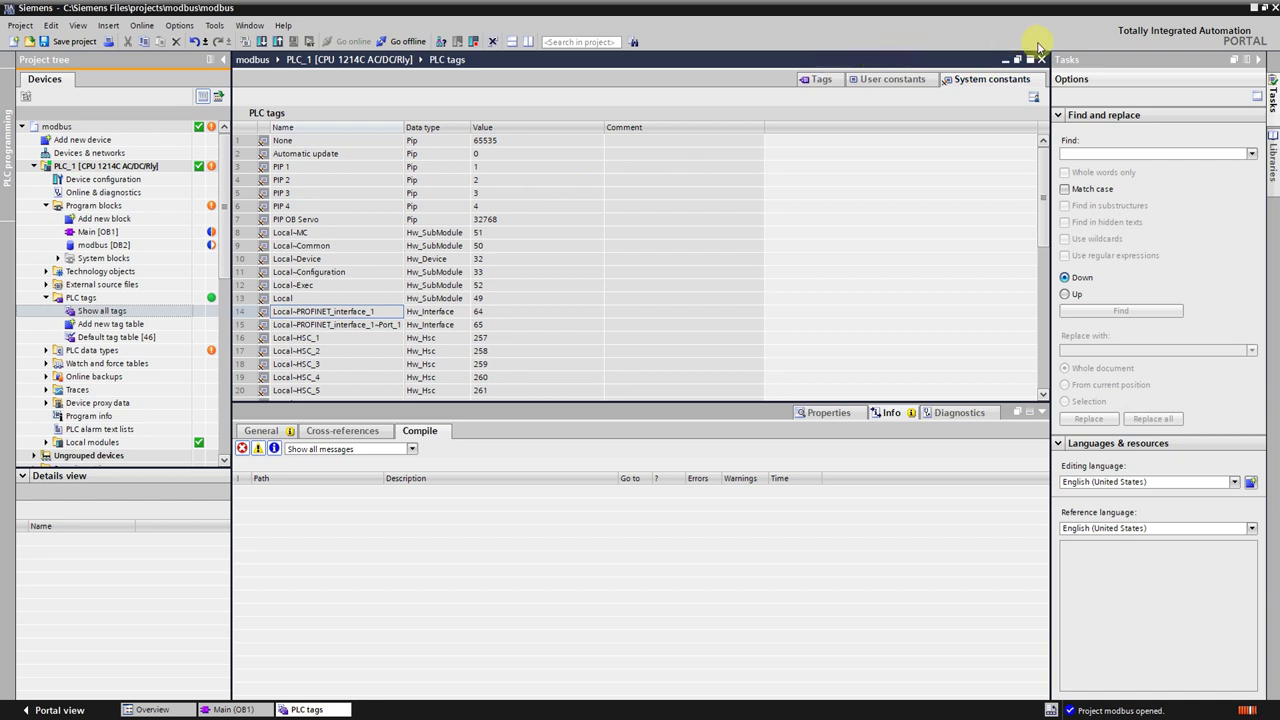
left_click(1042, 60)
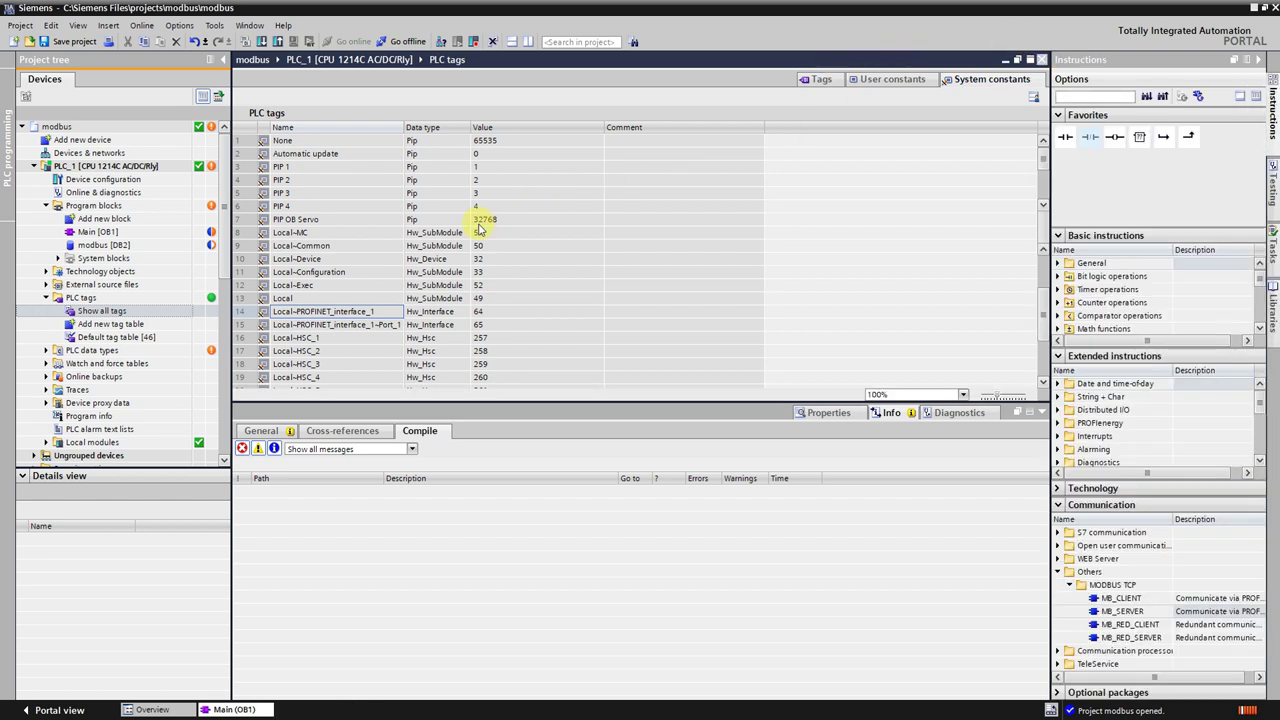
left_click(103, 246)
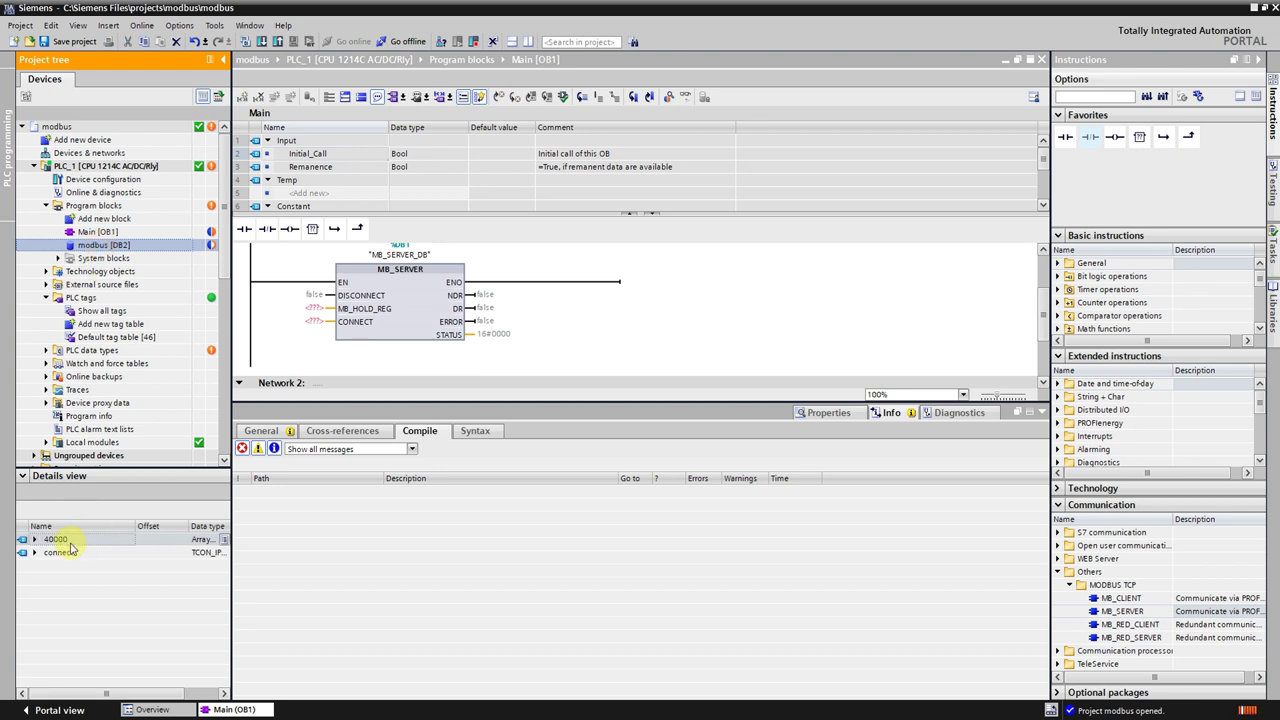
mouse_move(56, 539)
left_mouse_down()
mouse_move(134, 490)
mouse_move(312, 313)
left_mouse_up()
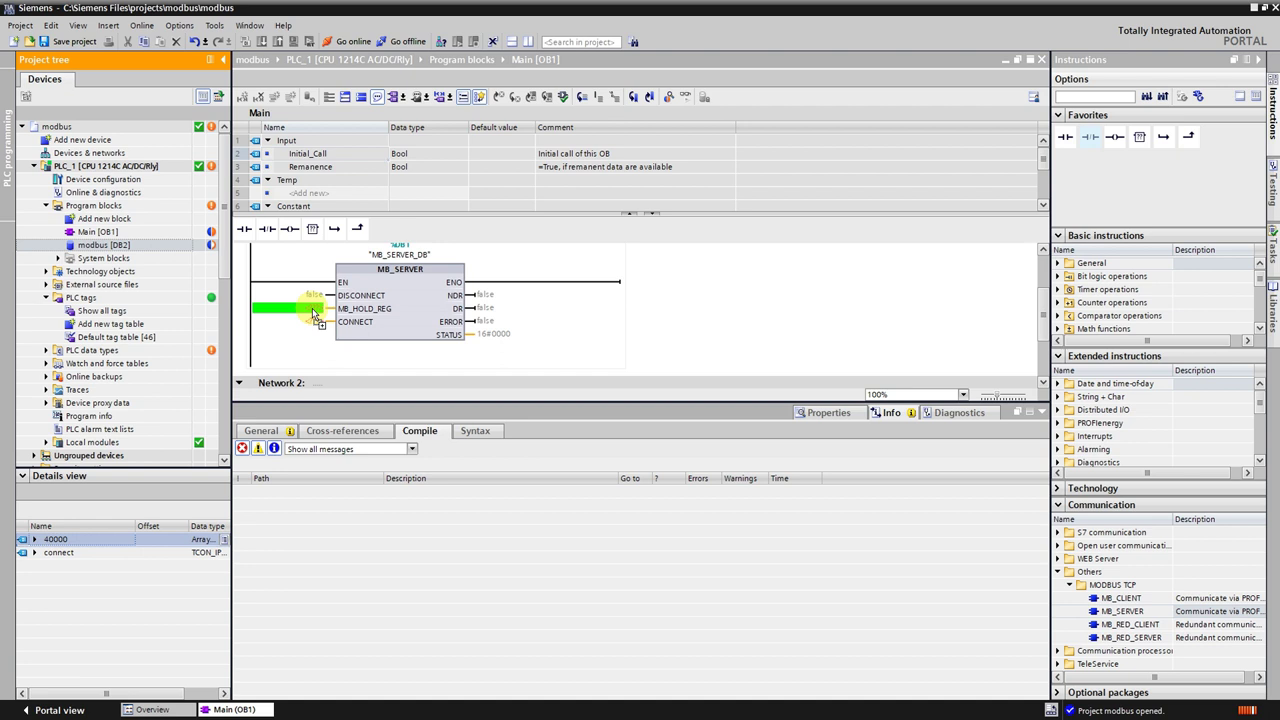
left_click_drag(312, 313, 312, 313)
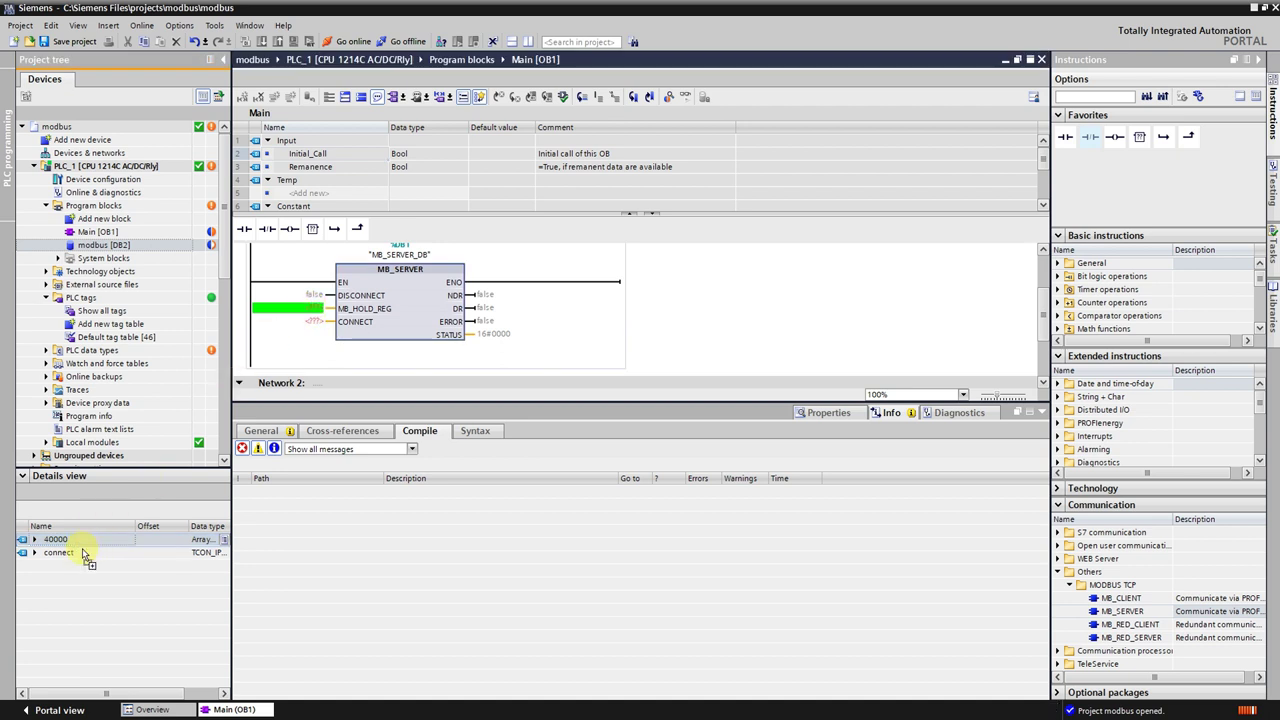
left_click_drag(82, 552, 122, 536)
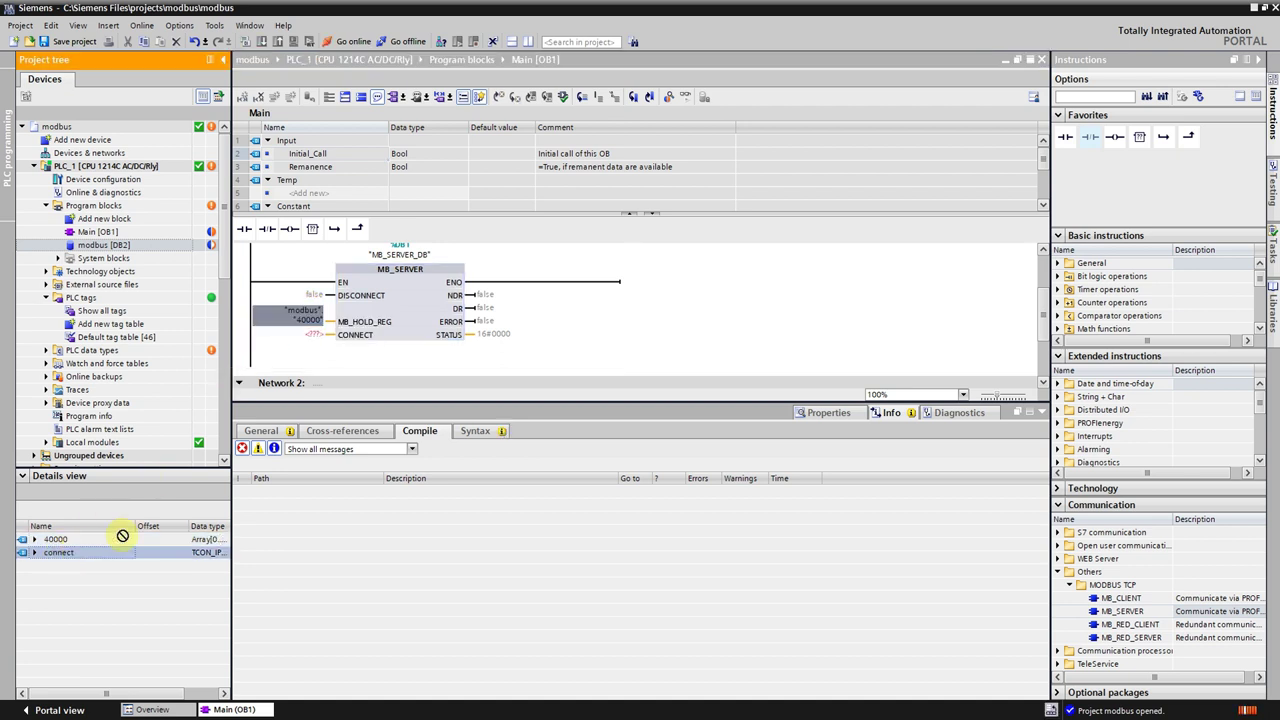
left_click_drag(122, 536, 311, 333)
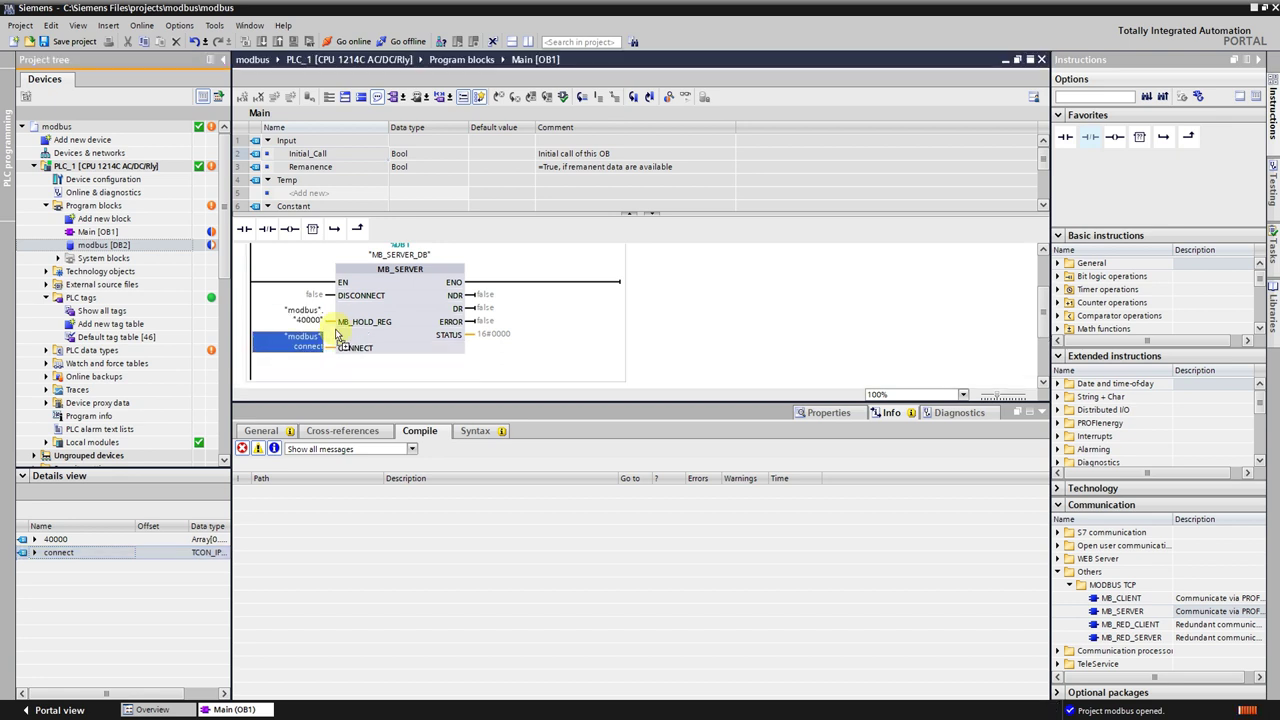
left_click(372, 324)
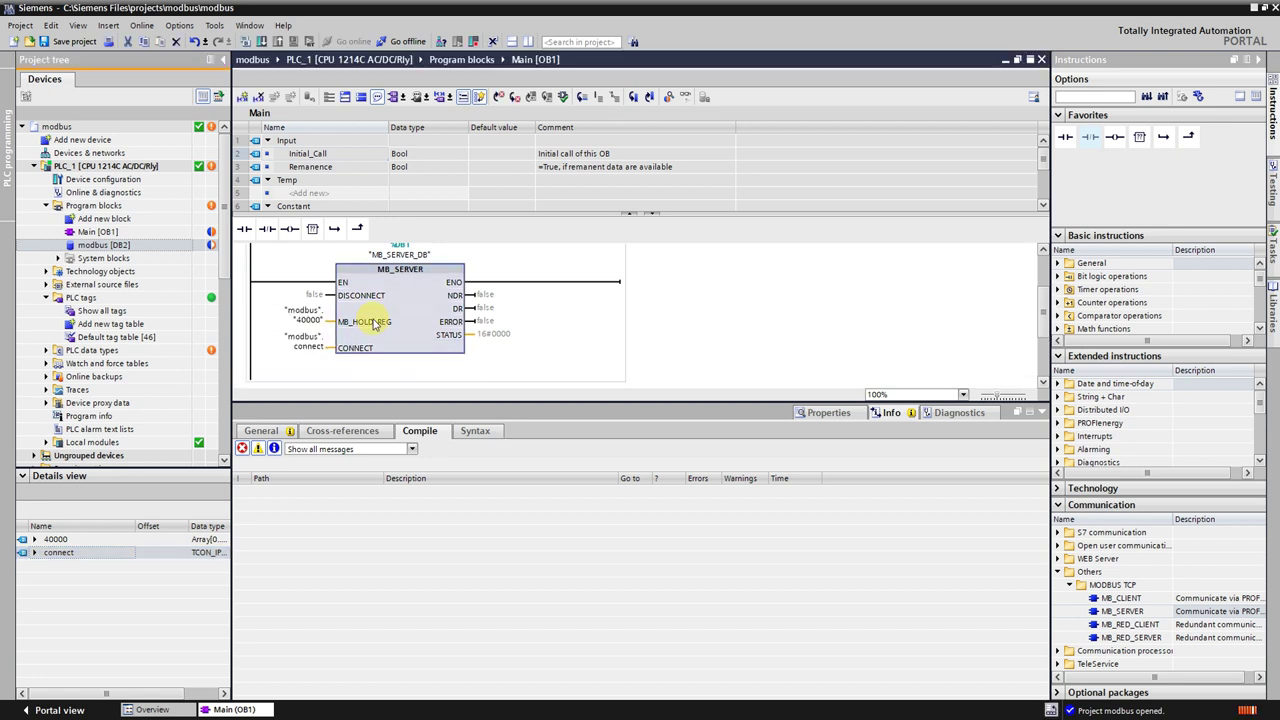
- Compile and save the project, clearing the modbus block error, then begin downloading to PLC_1
left_click(245, 43)
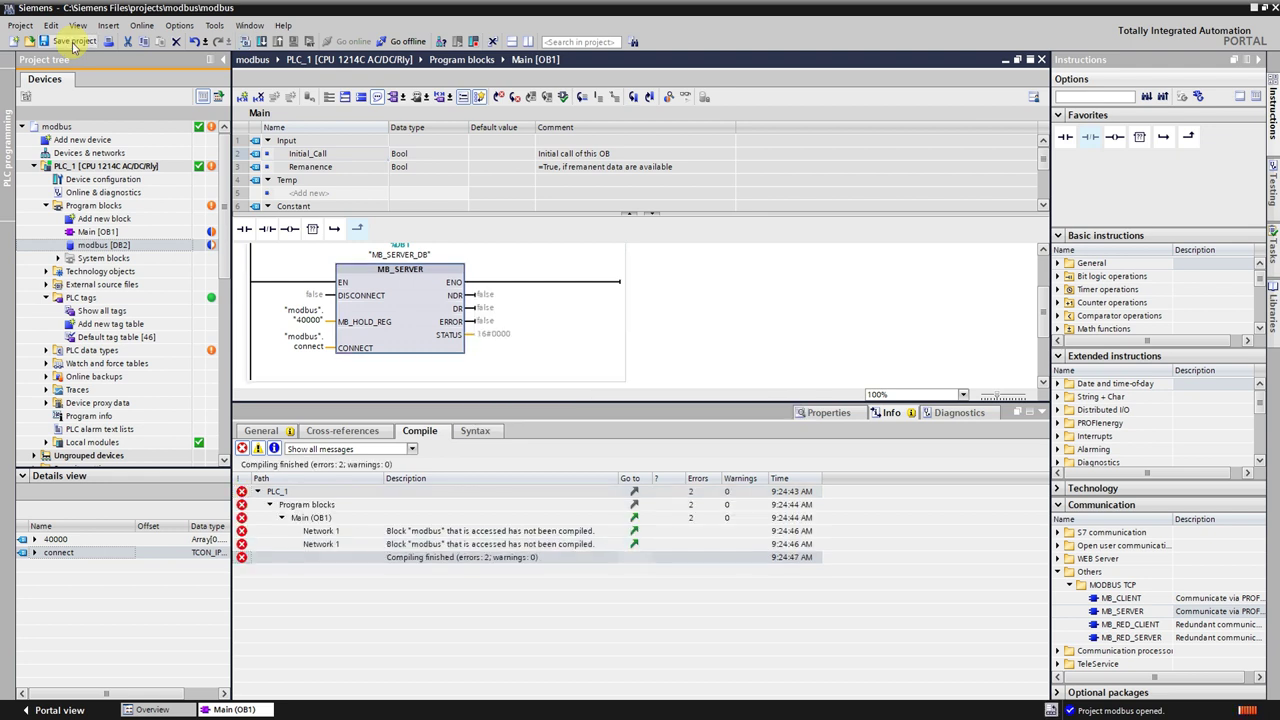
left_click(635, 544)
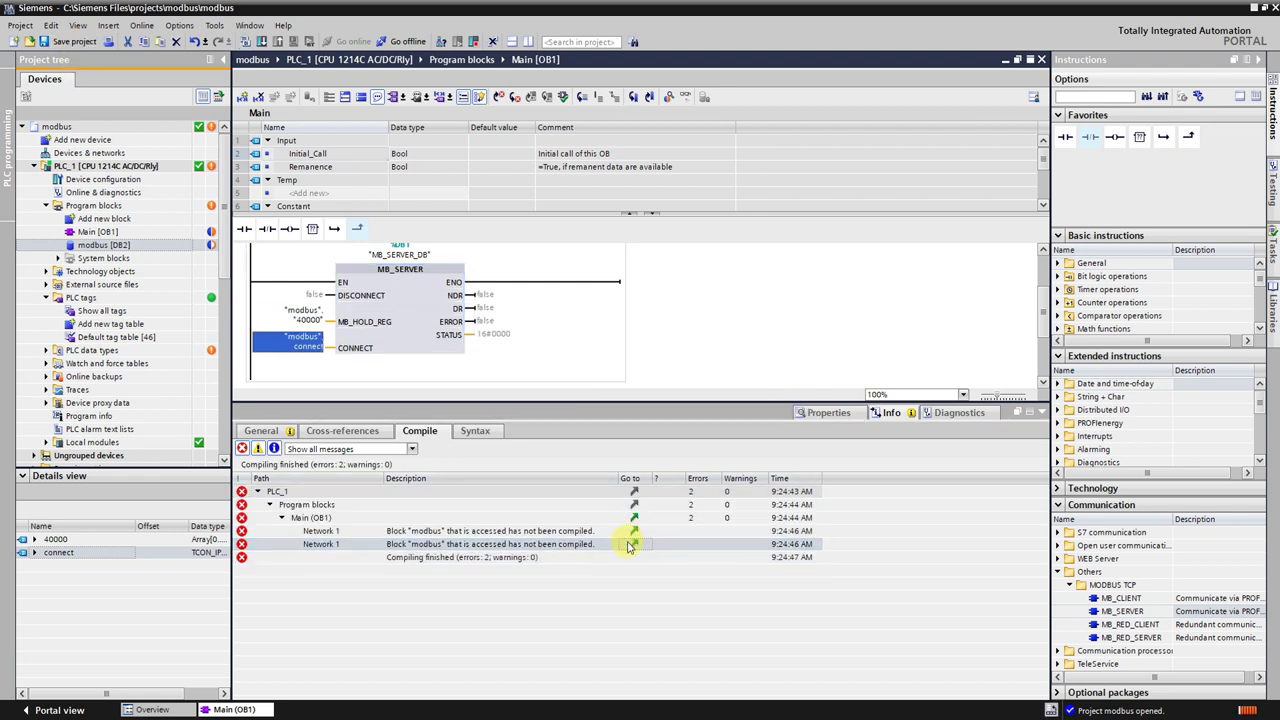
left_click(395, 330)
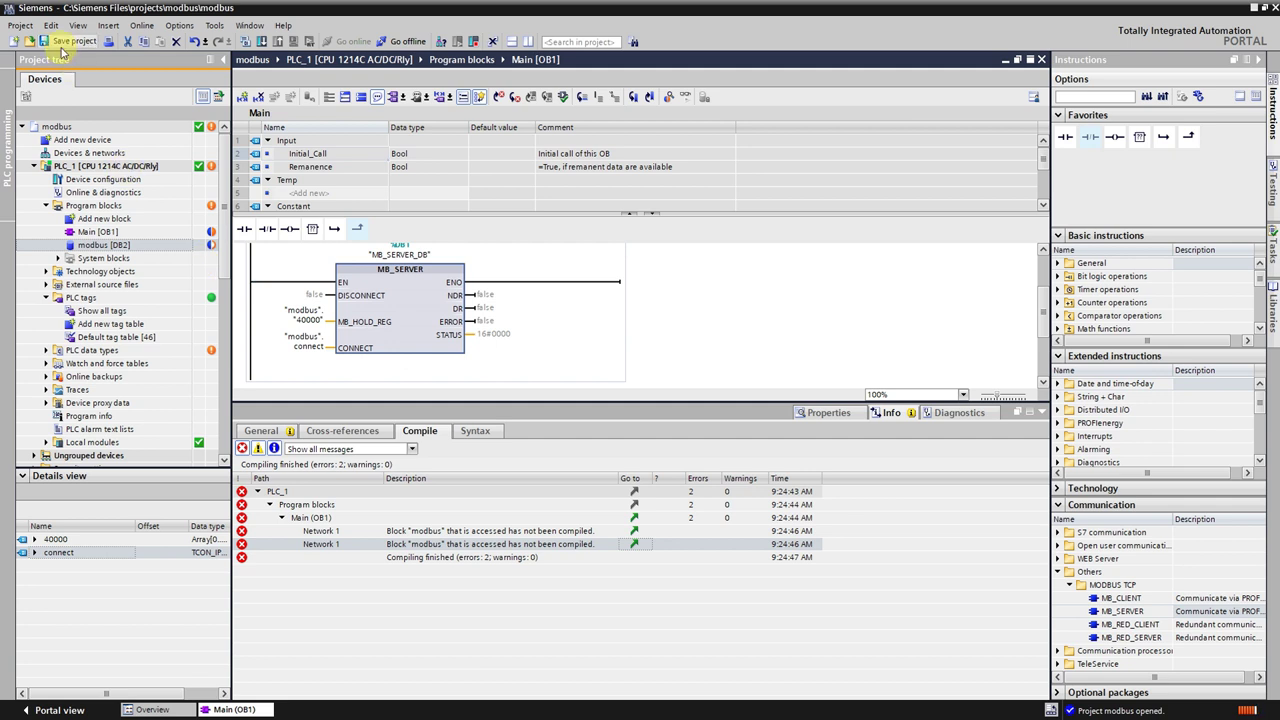
left_click(62, 42)
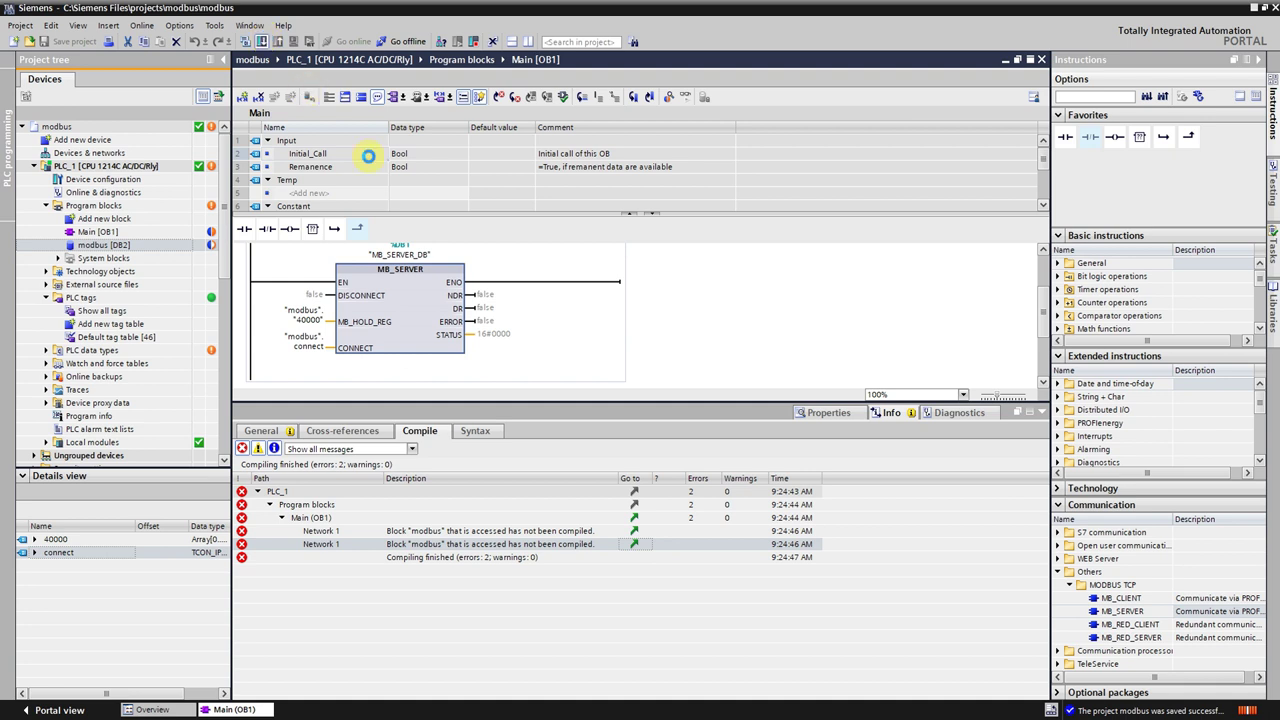
key("ctrl+l")
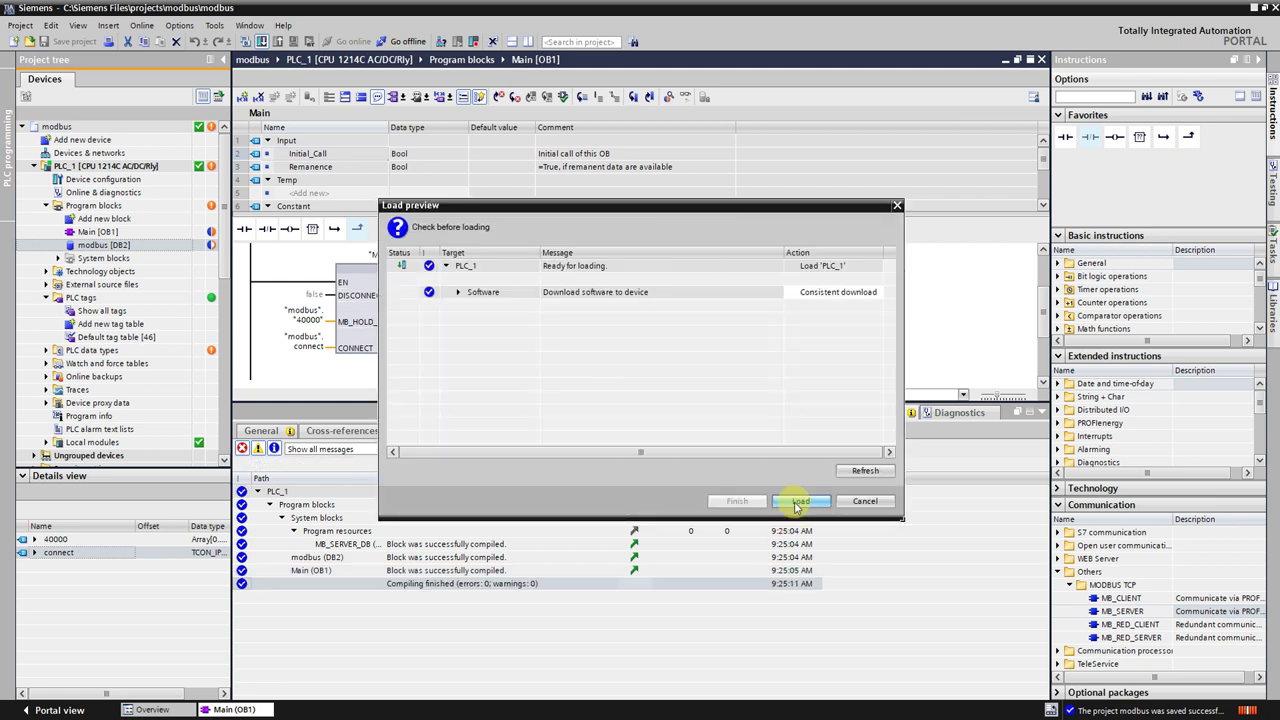
- Confirm Load in the Load preview to download the software to PLC_1
left_click(797, 505)
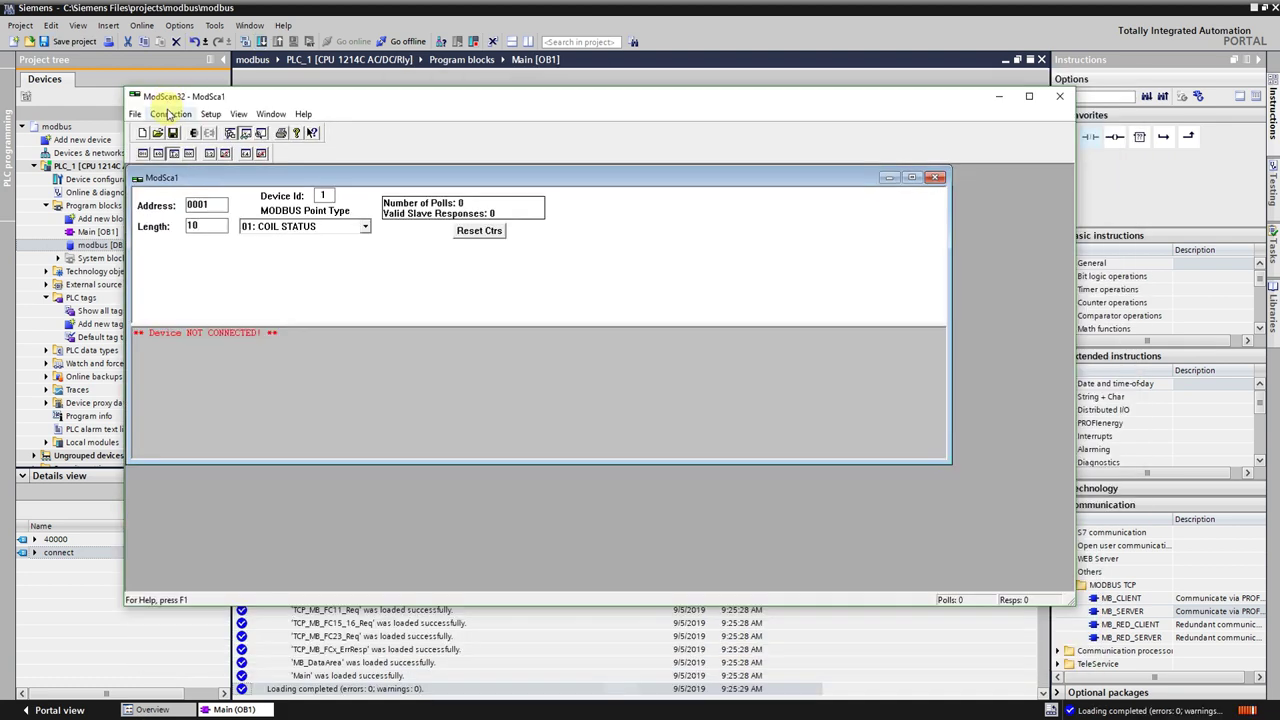
- Start a new Modbus connection in ModScan32, then go back to TIA Portal for PLC_1's address
left_click(168, 114)
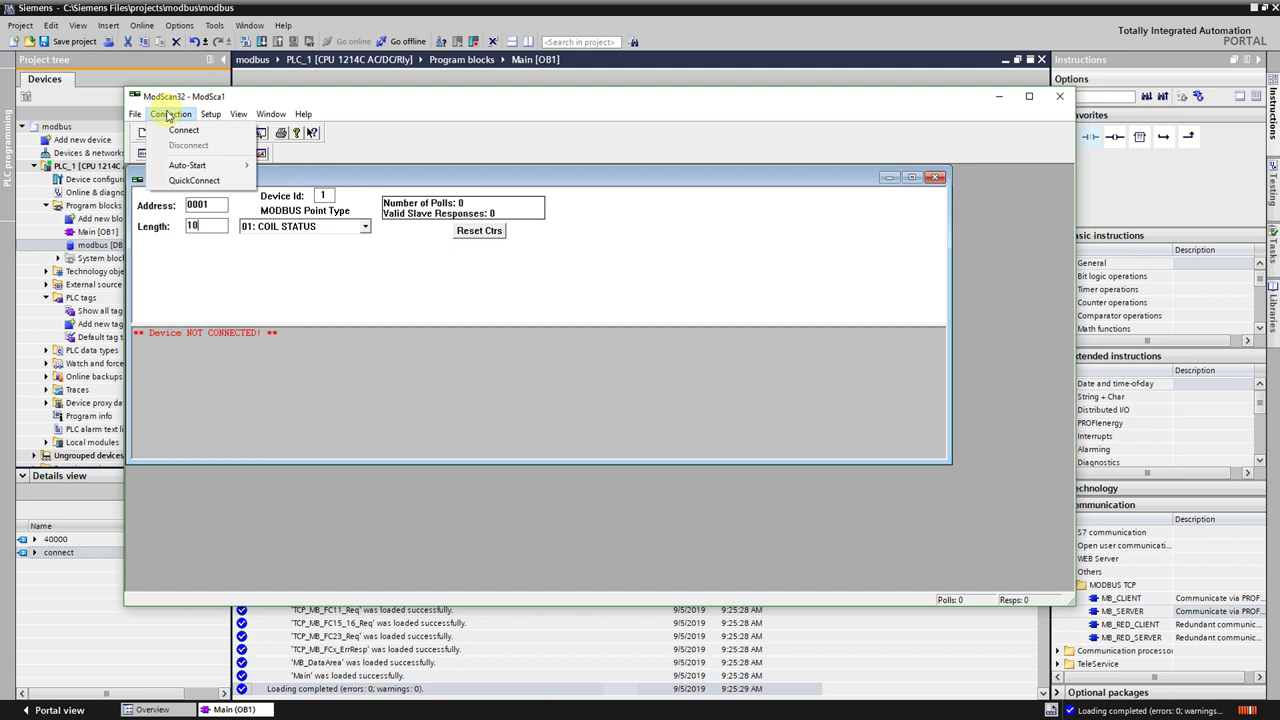
left_click(172, 135)
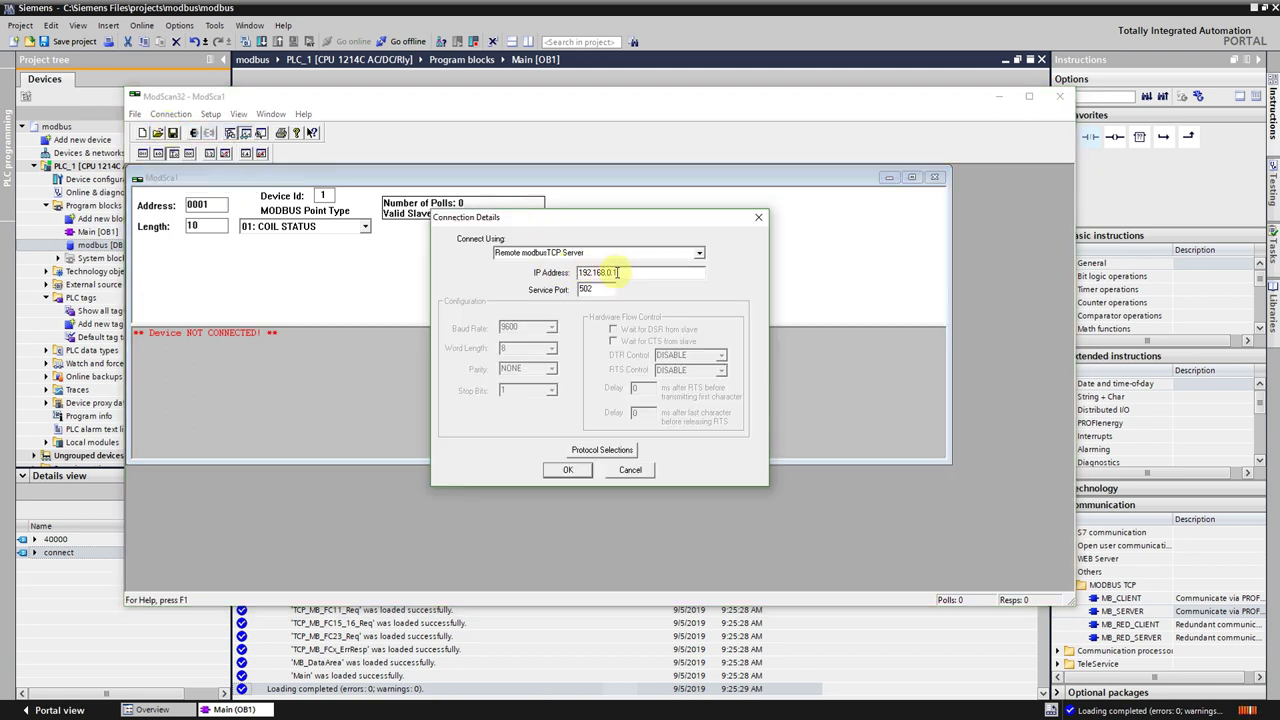
left_click(73, 183)
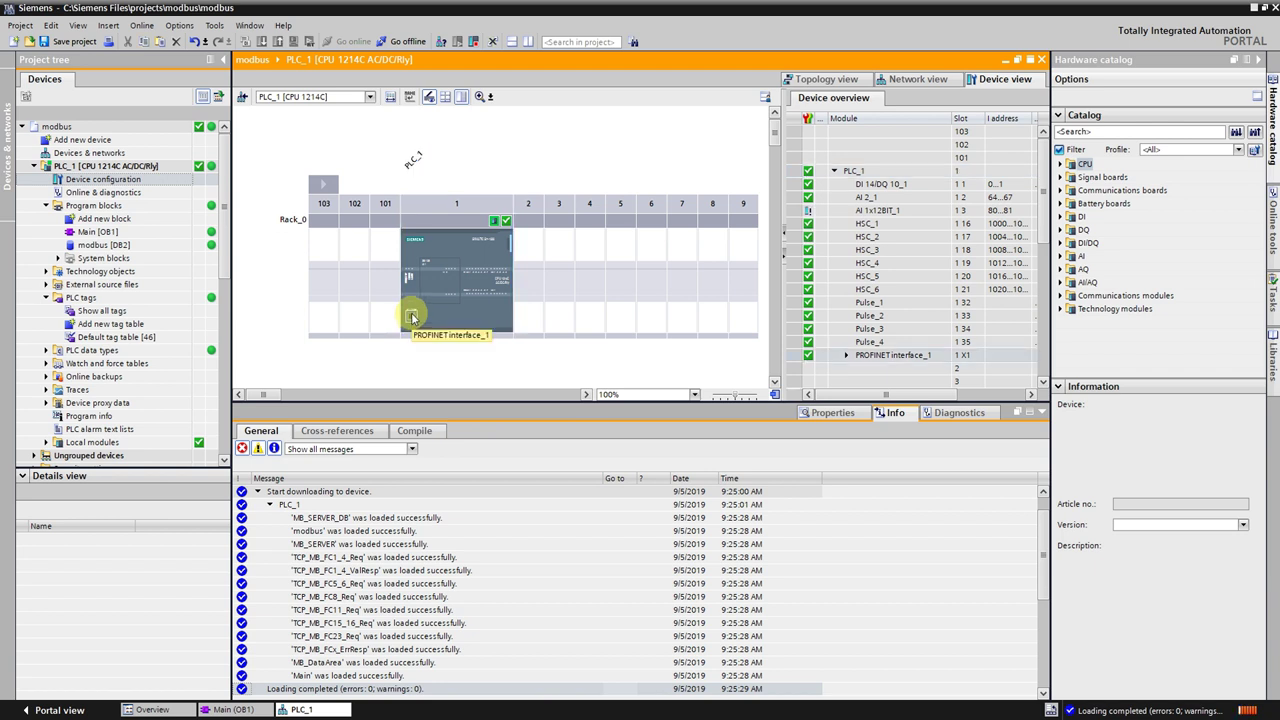
- Check the PROFINET interface's Ethernet address settings in PLC_1's properties
left_click(823, 414)
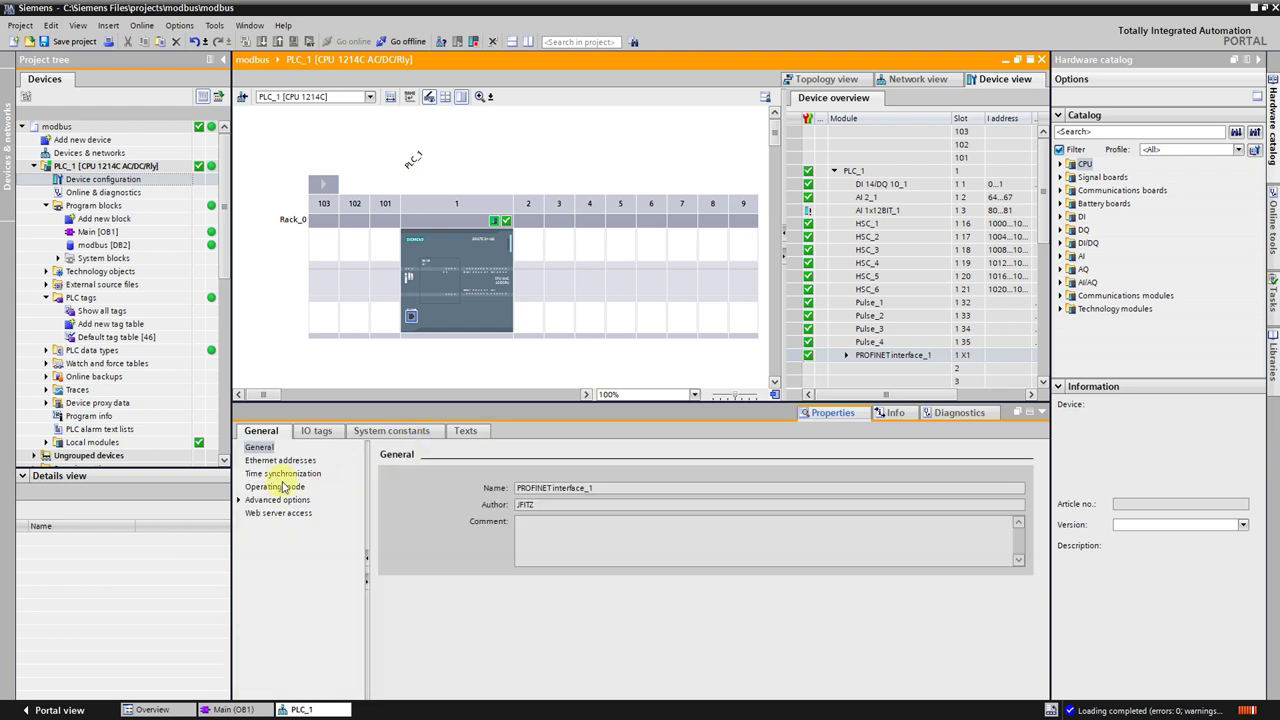
left_click(262, 461)
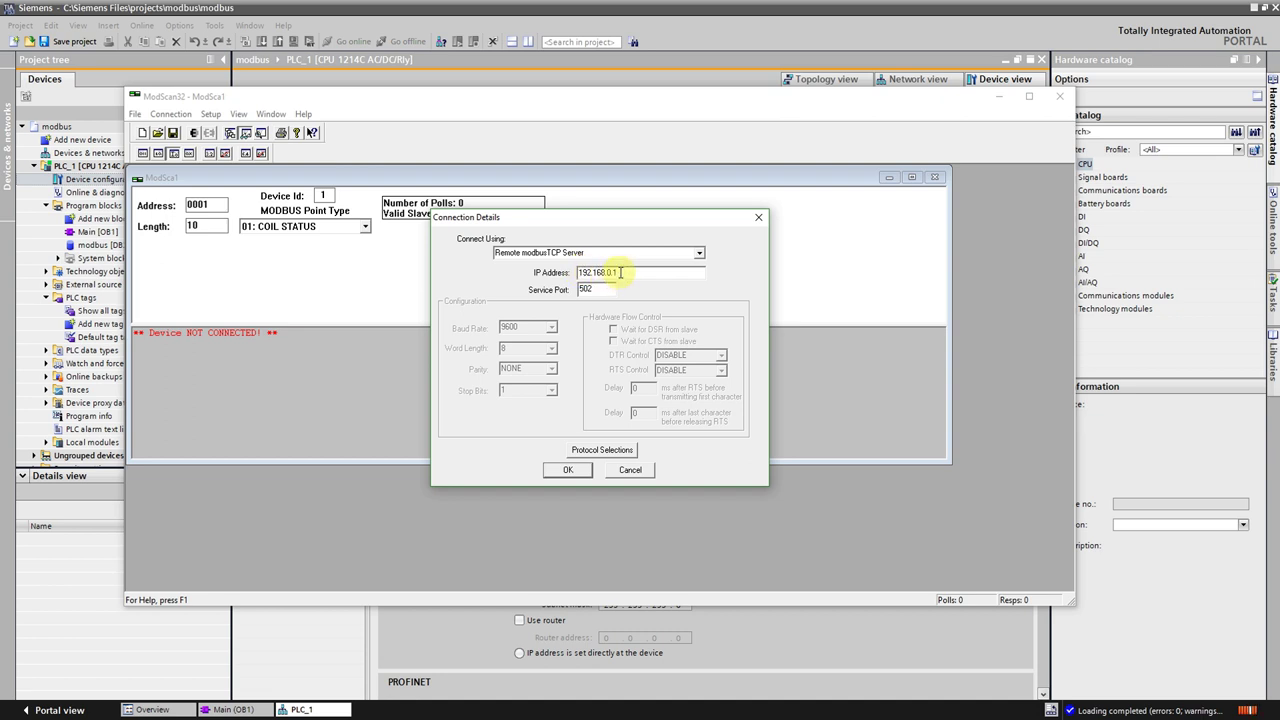
- Fix the PLC IP address, poll holding registers 40001–40010, and write 58 to register 40001
left_click(620, 272)
key("BackSpace")
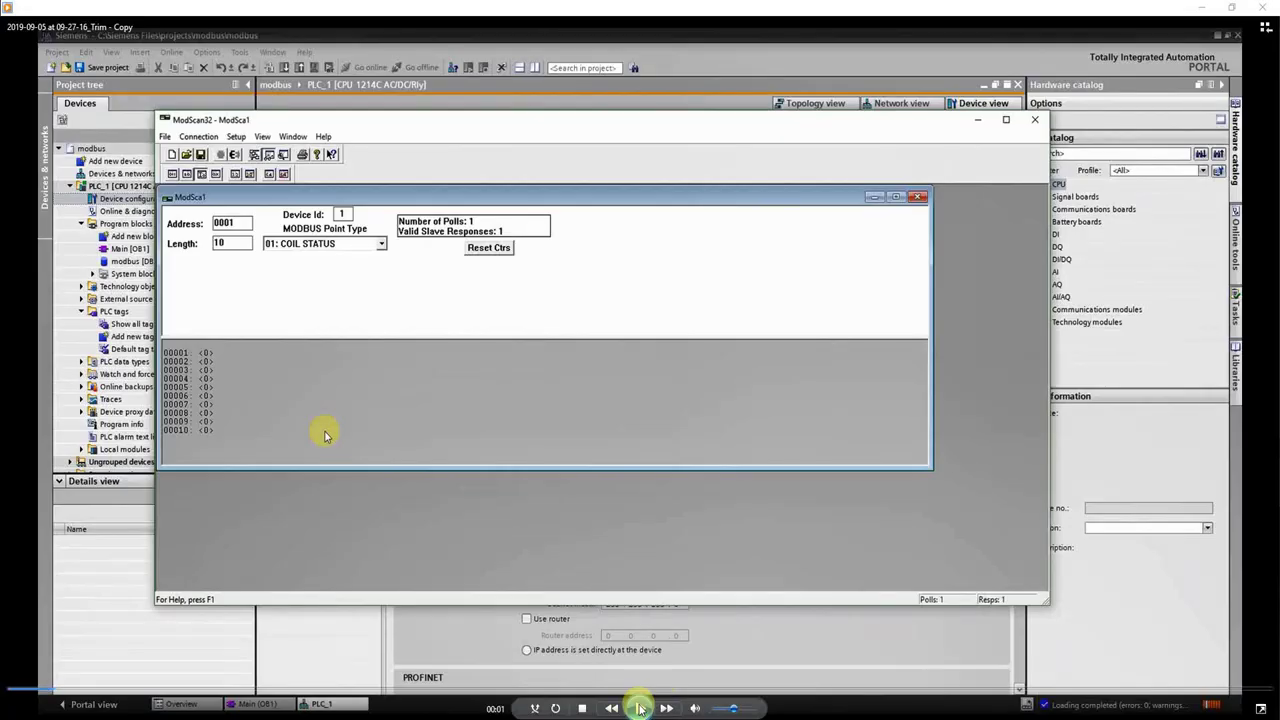
left_click(640, 708)
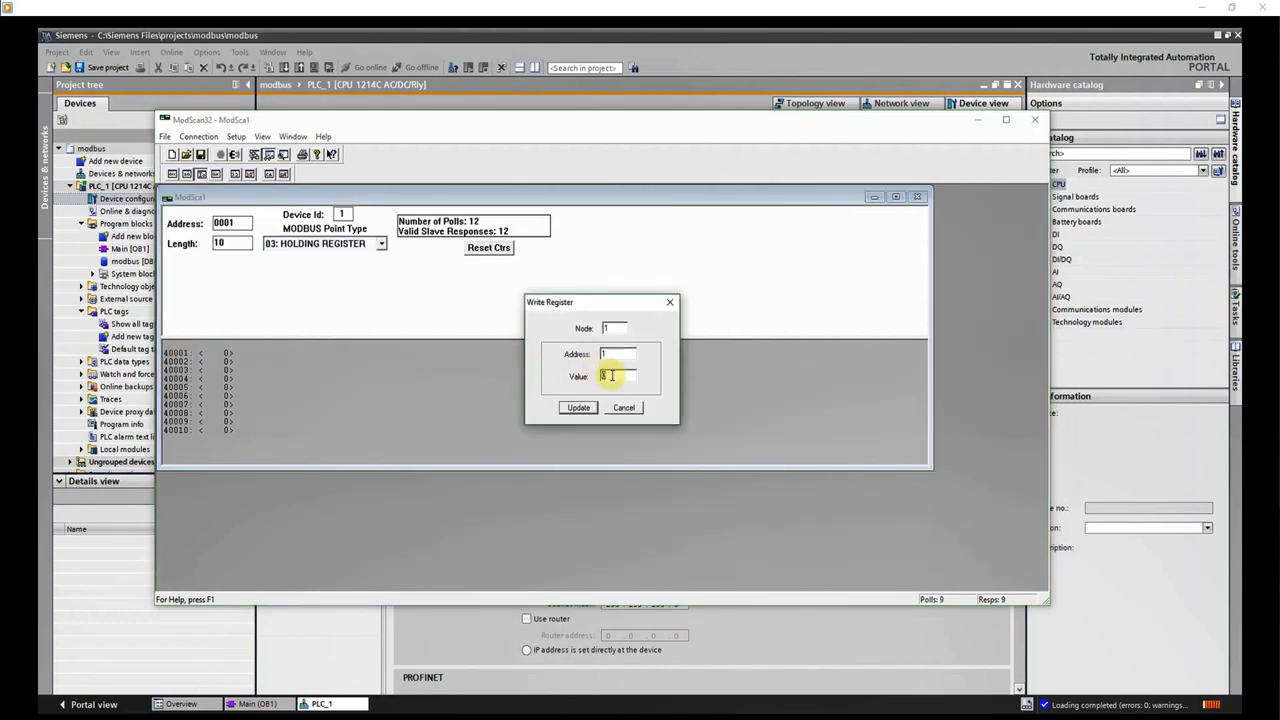
type("58")
key("Return")
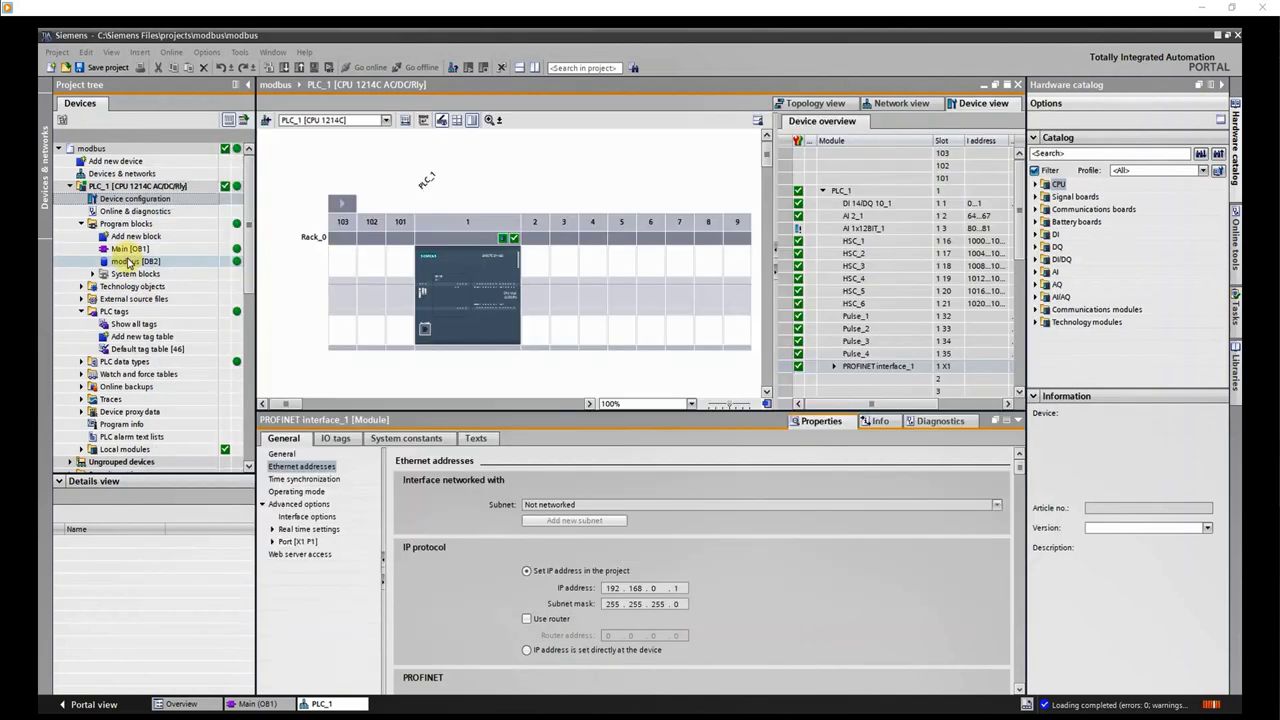
- Open the modbus [DB2] data block with live monitoring and expand the 40000 array
left_click(128, 260)
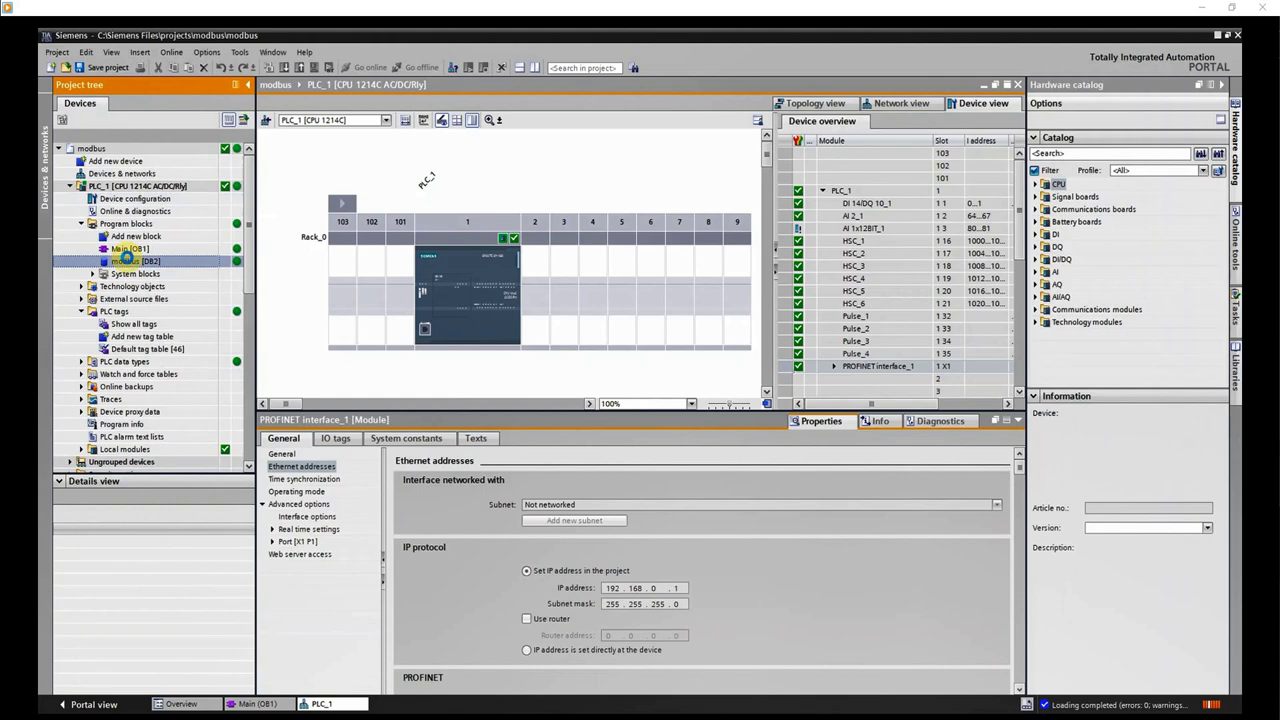
double_click(128, 256)
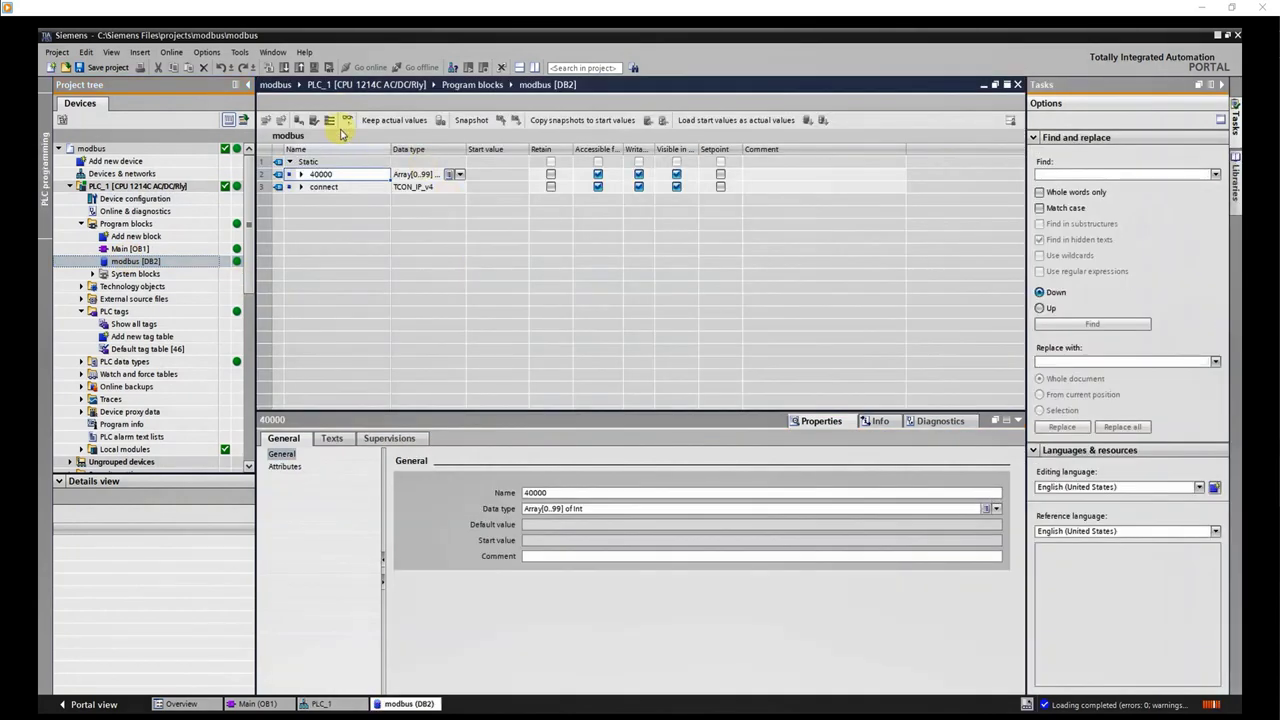
left_click(347, 121)
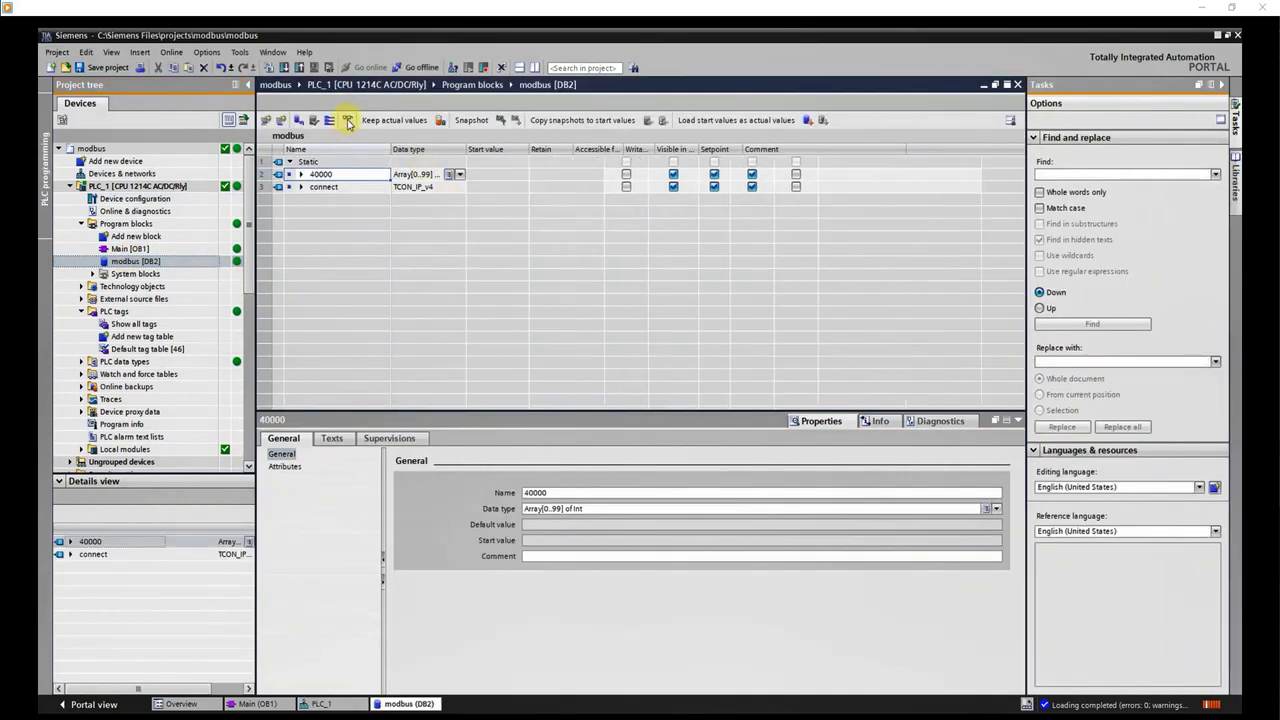
left_click(297, 175)
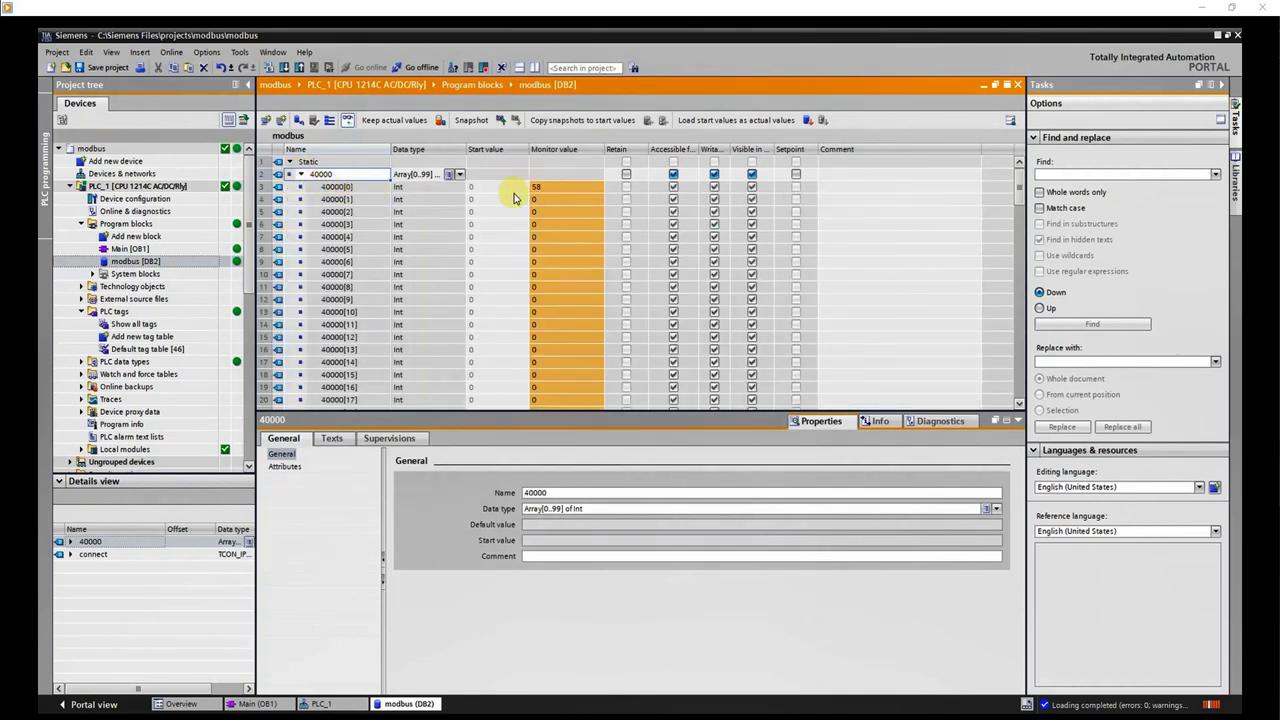
- Set element 40000[2] to 78 online and check register 40003 in ModScan32
left_click(541, 213)
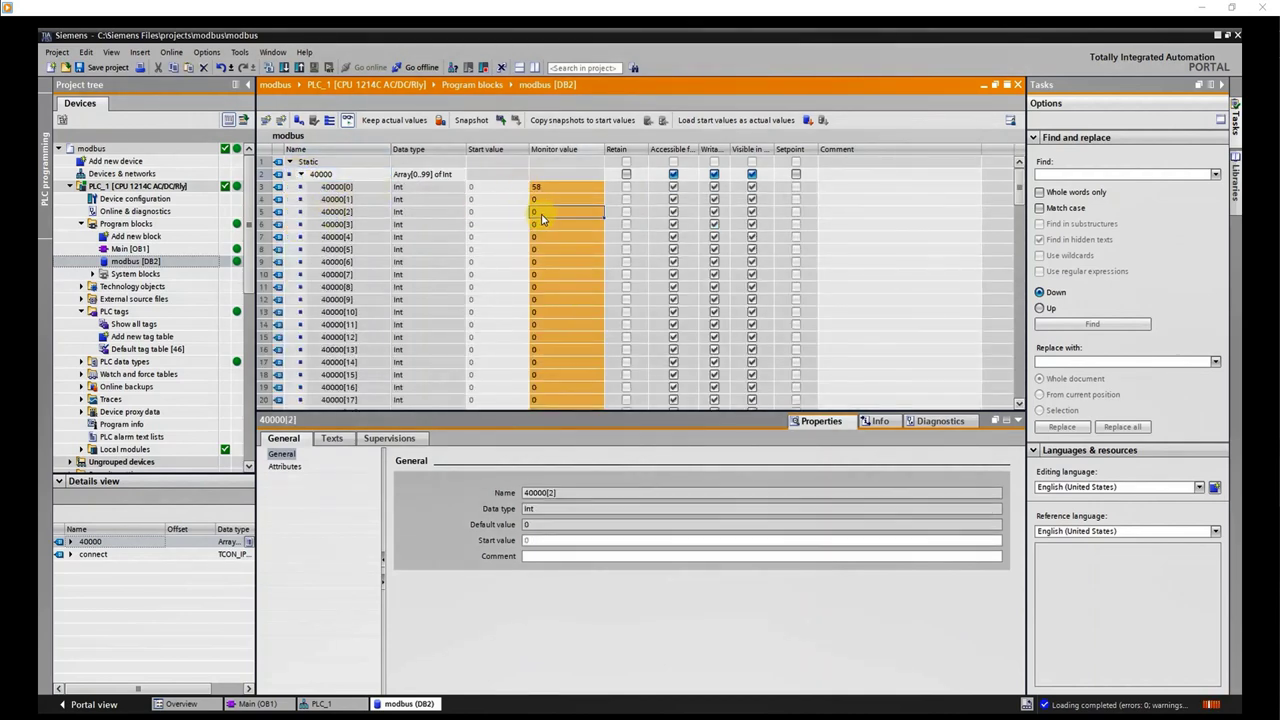
key("shift+F9")
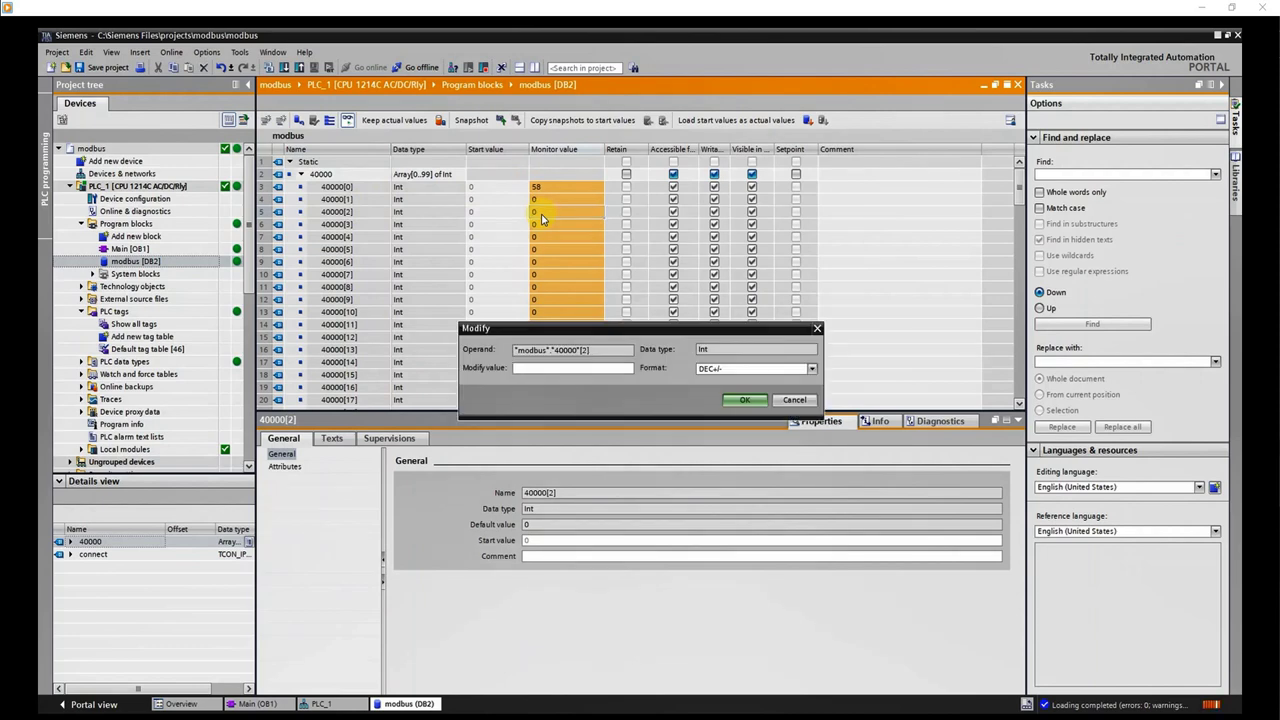
type("78")
left_click(745, 403)
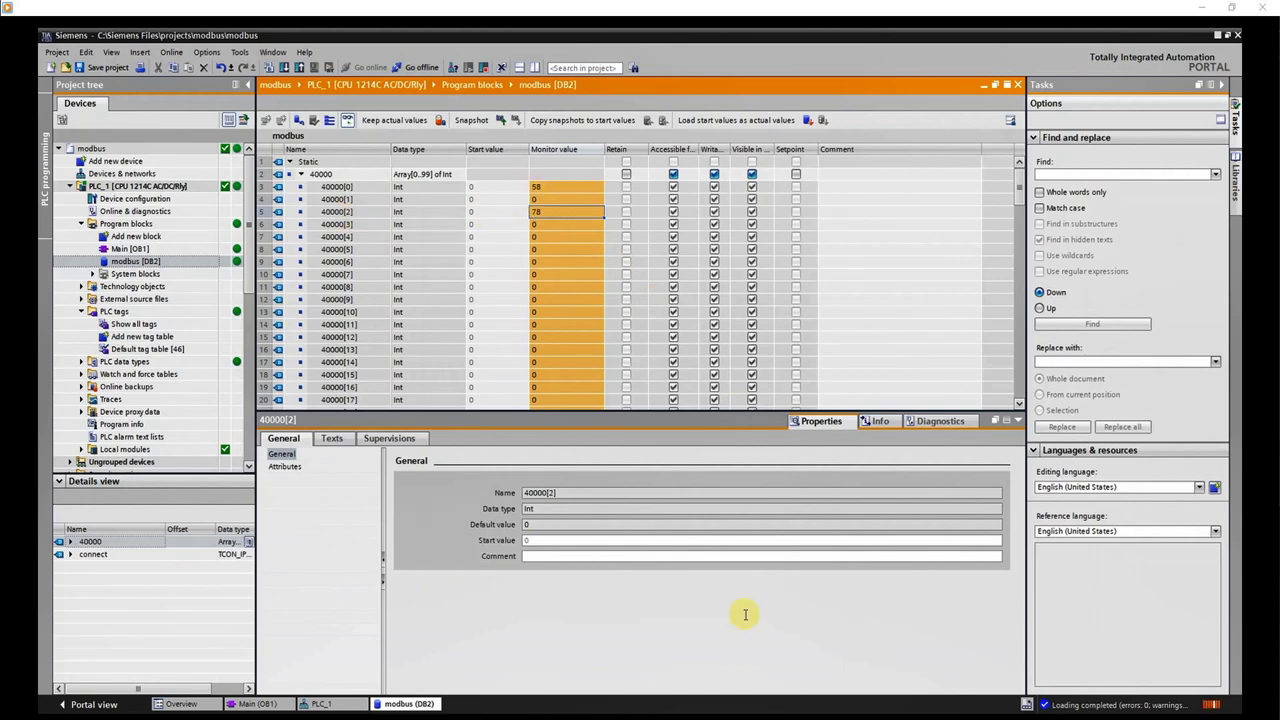
key("alt+Tab")
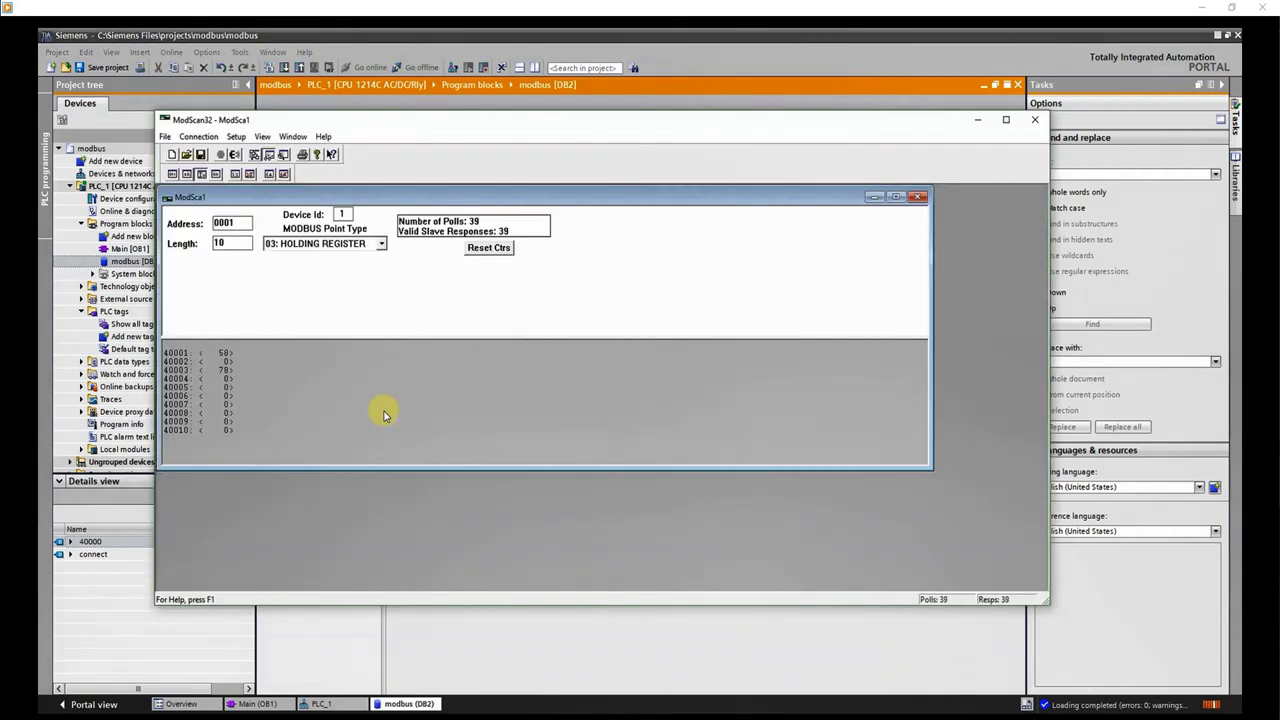